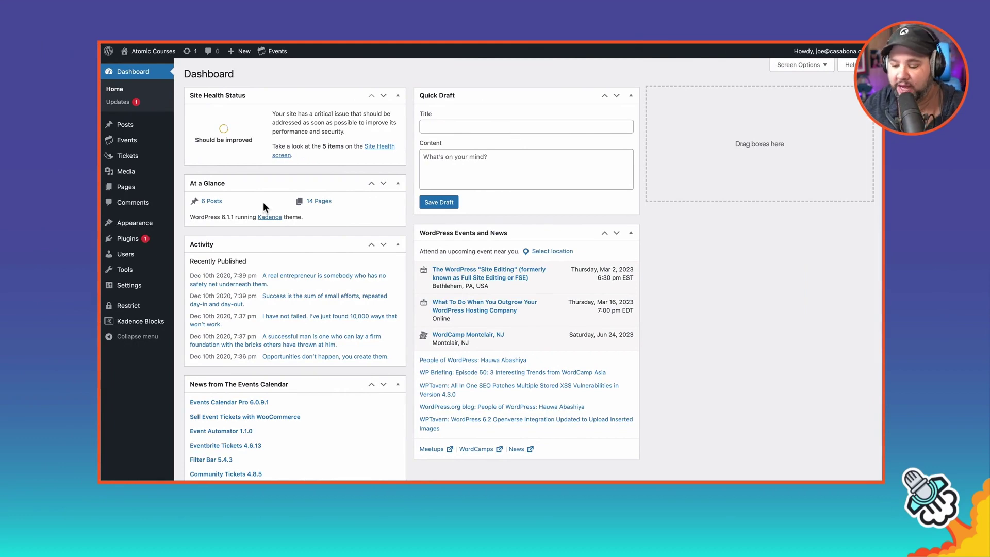
Step: Update the Kadence Blocks plugin from 3.0.18 to 3.0.19 in Installed Plugins
click(129, 239)
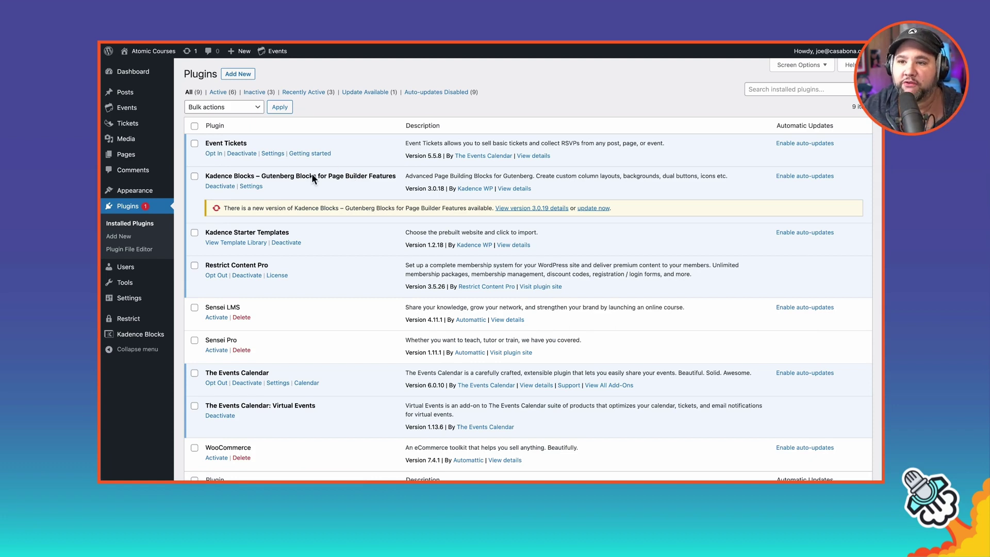
click(593, 208)
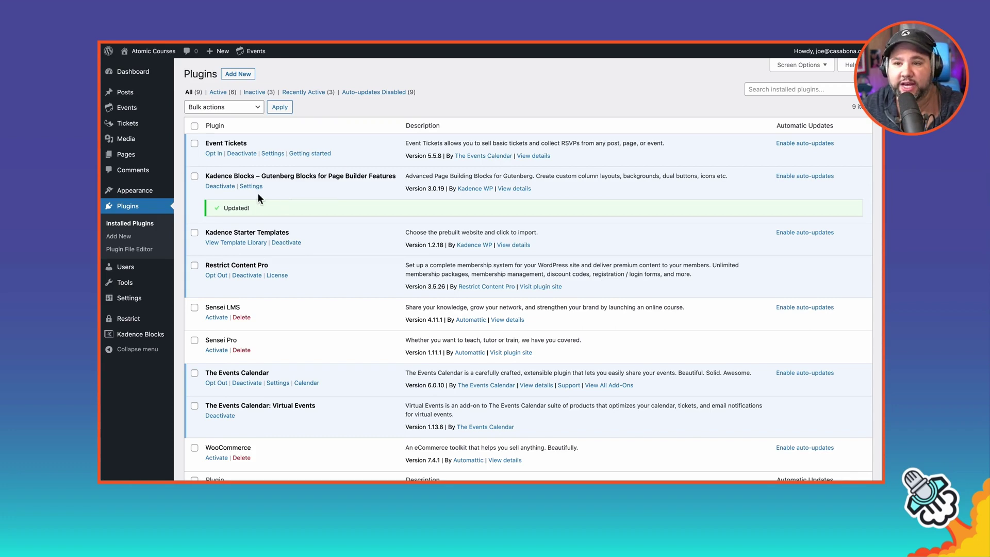
scroll(310, 218, down, 3)
scroll(309, 220, up, 3)
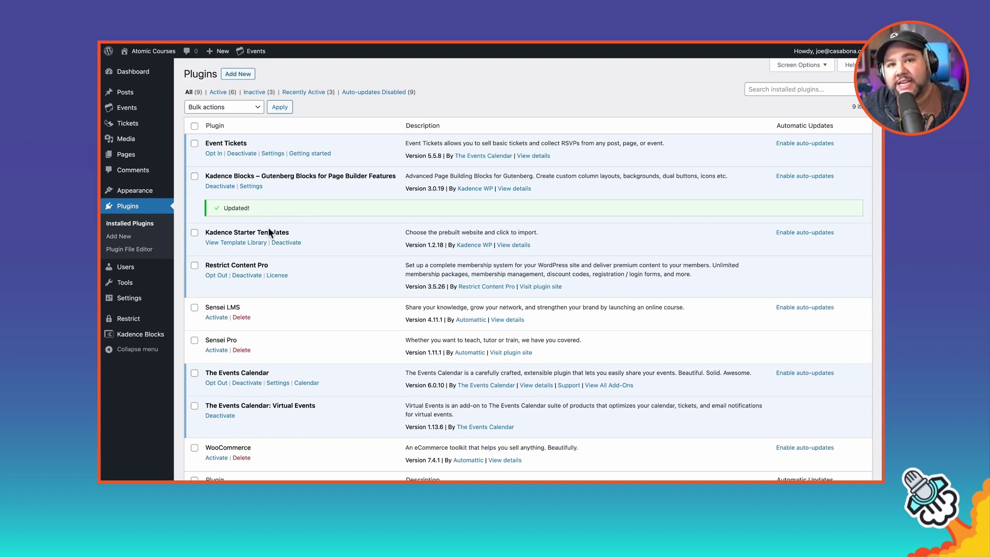
mouse_move(142, 323)
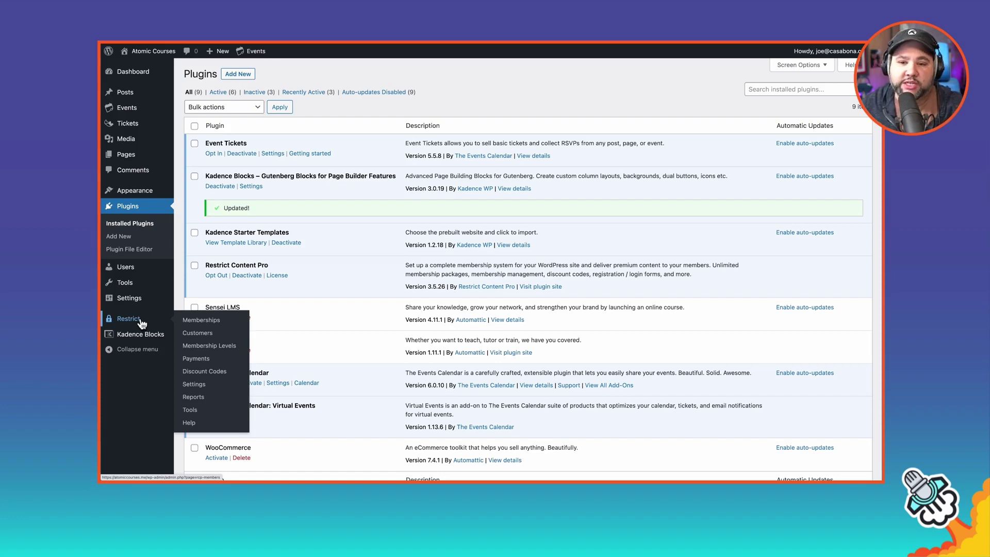
Step: Review the Free and Pro membership levels, then move to Restrict Content Pro settings
click(156, 319)
click(138, 318)
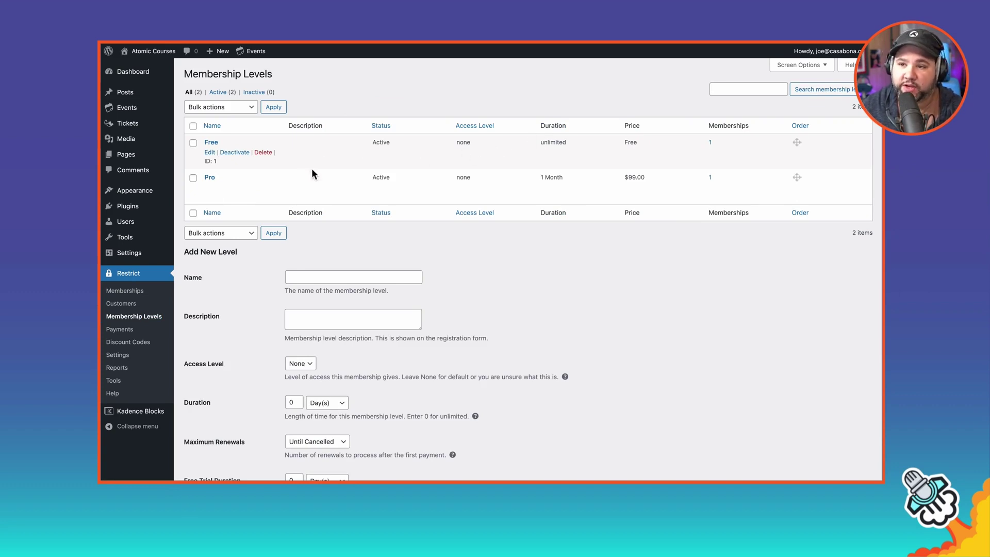
mouse_move(253, 192)
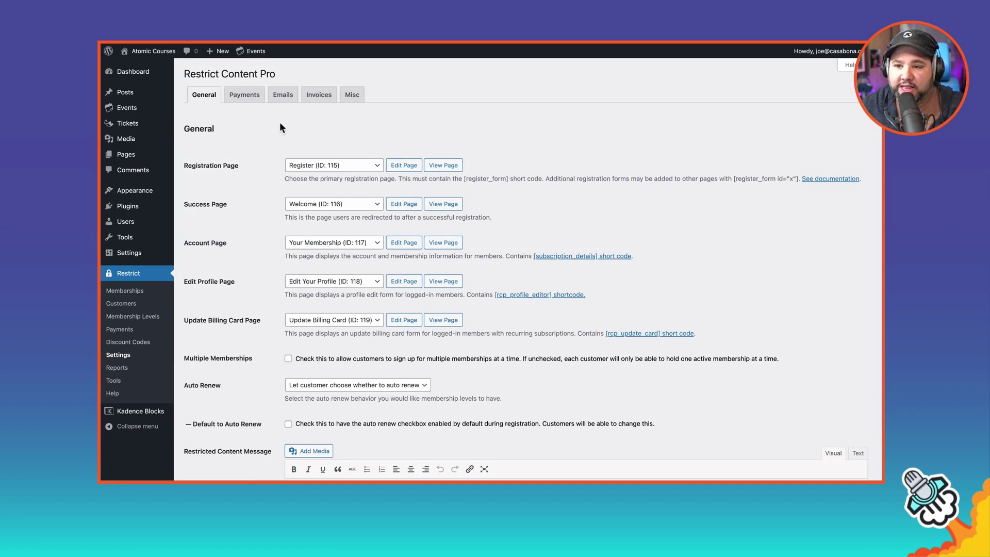
Step: Look through the Restrict Content Pro General settings, then switch to the Payments tab
scroll(243, 176, down, 2)
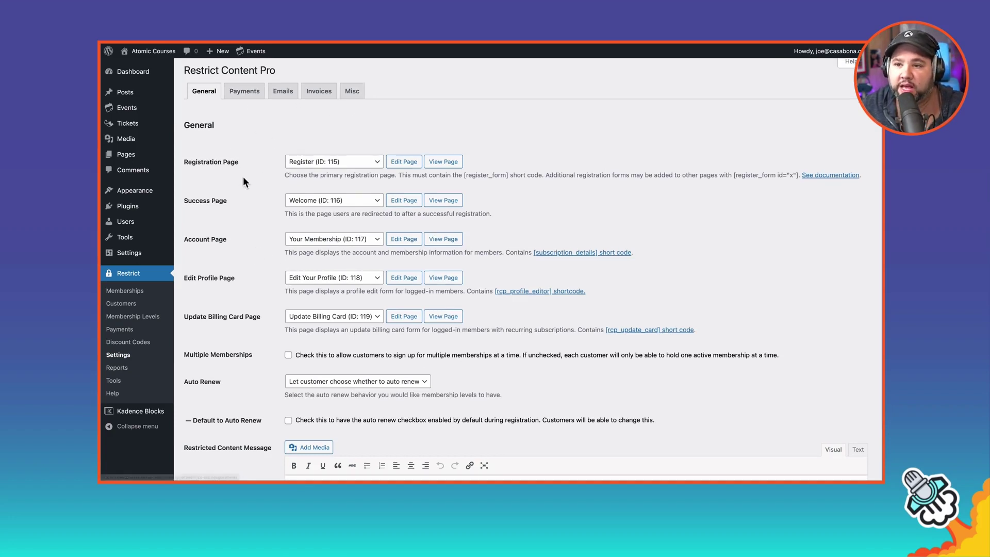
scroll(243, 176, down, 1)
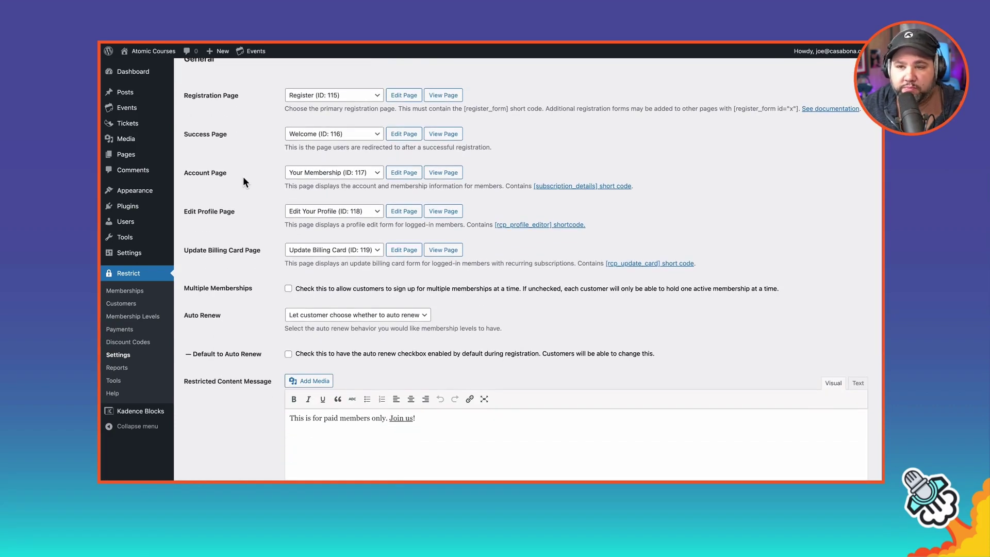
scroll(242, 175, down, 5)
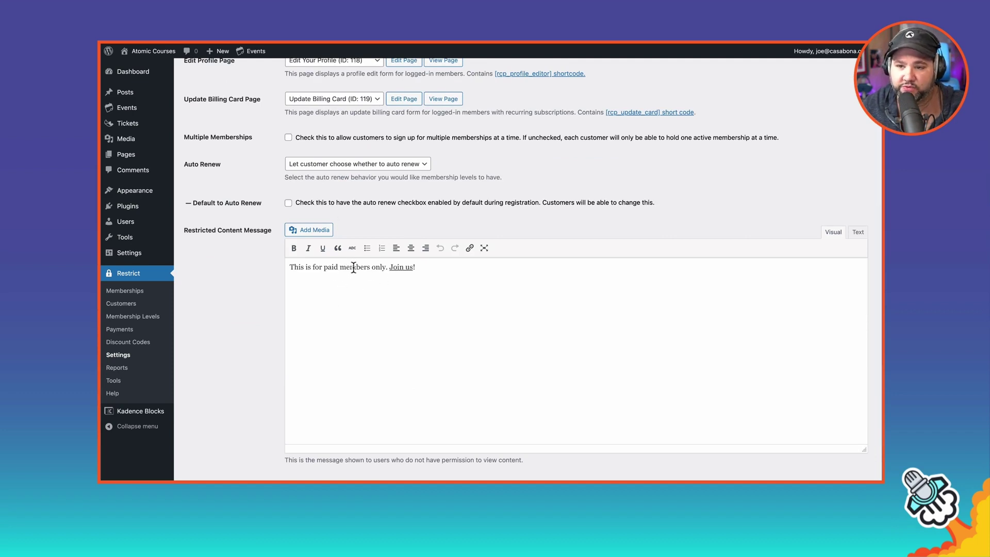
scroll(356, 270, down, 2)
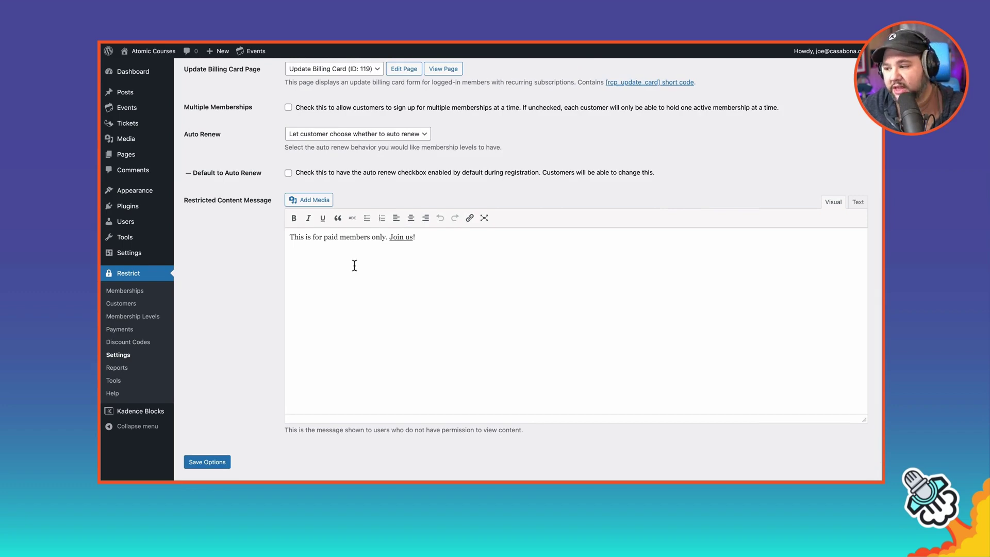
scroll(356, 270, up, 5)
click(244, 95)
Step: Review the Misc tab, where new users are auto-added to the Free level
click(352, 95)
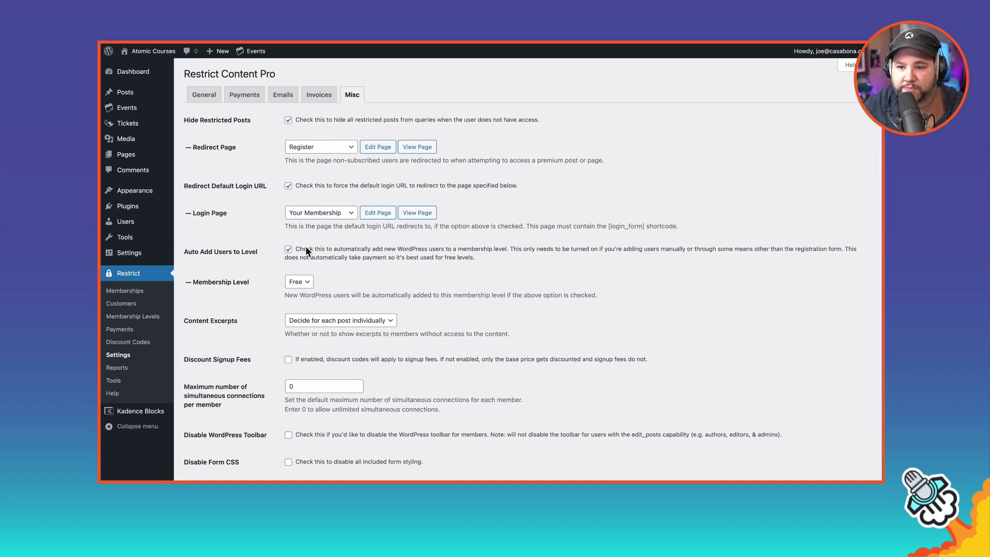
scroll(339, 270, down, 1)
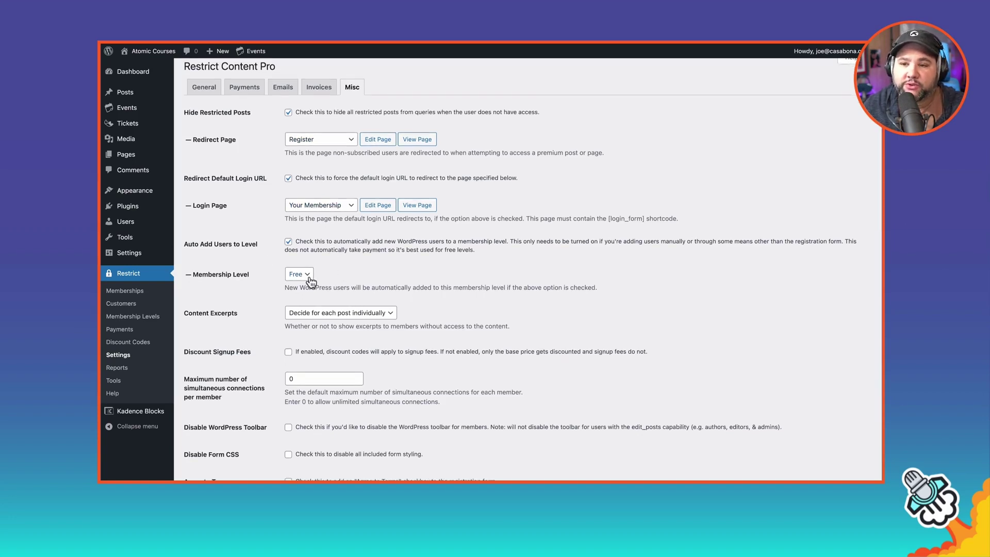
scroll(314, 276, down, 1)
scroll(309, 279, down, 1)
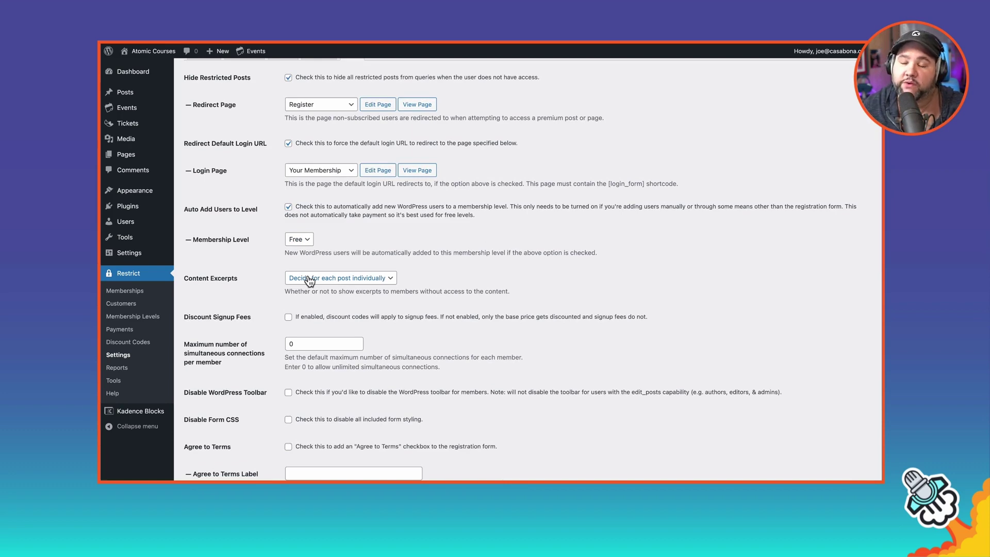
scroll(309, 280, down, 10)
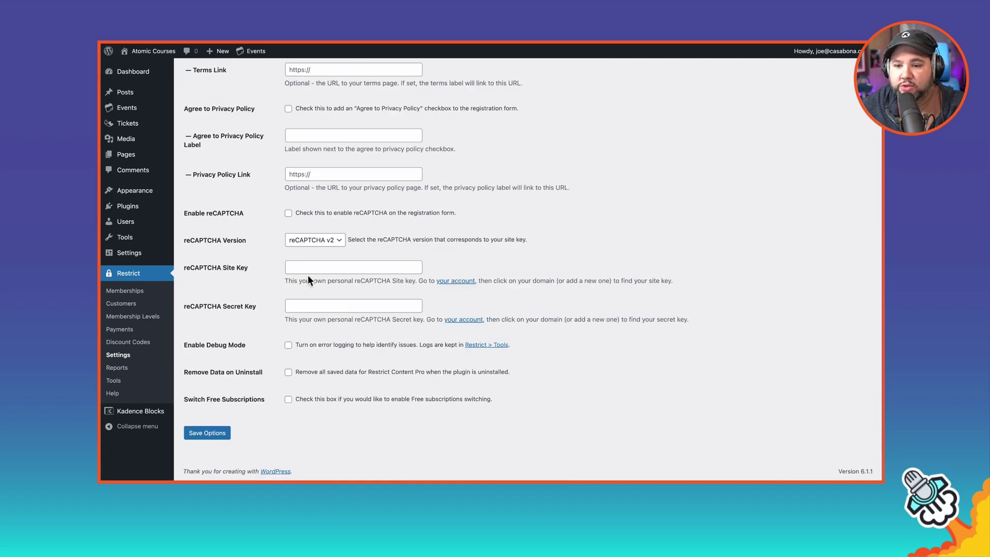
scroll(308, 274, up, 10)
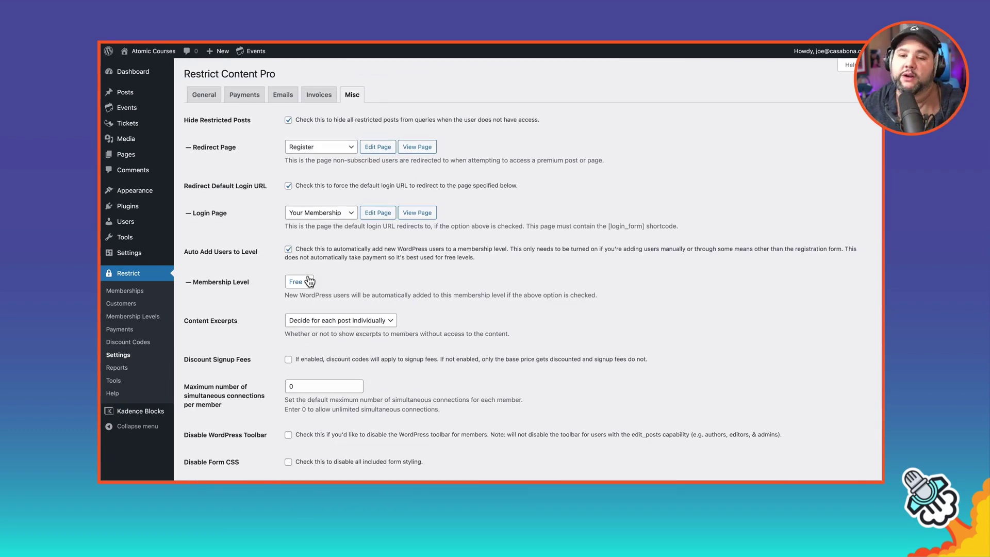
mouse_move(136, 109)
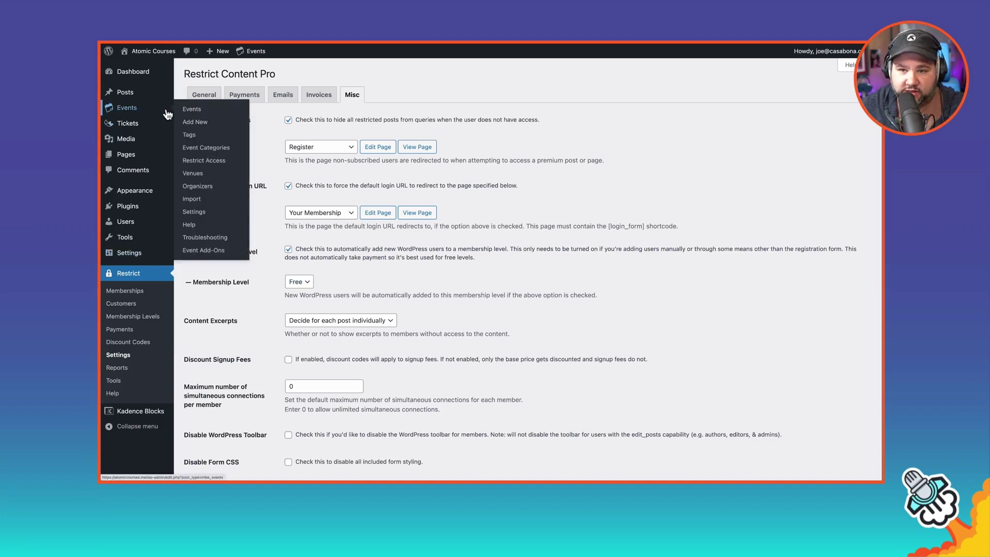
Step: Confirm Deep Dives allows Pro and Meetups allows Free and Pro, then open Restrict Access
click(202, 149)
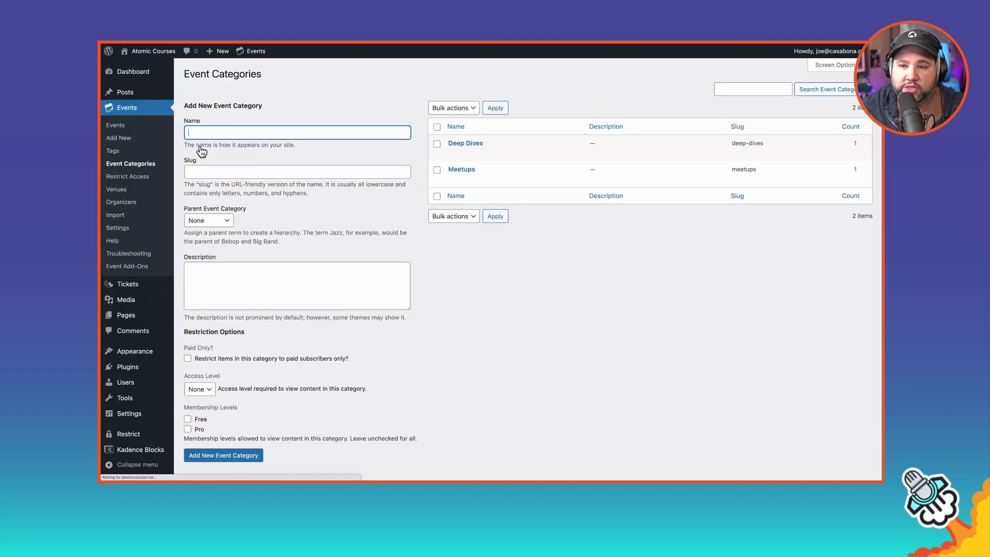
mouse_move(520, 143)
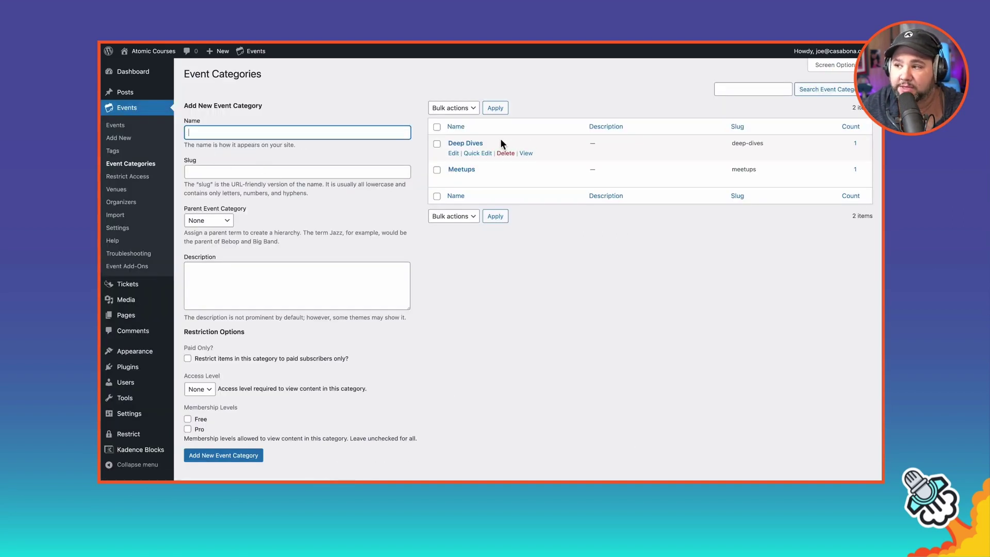
click(468, 143)
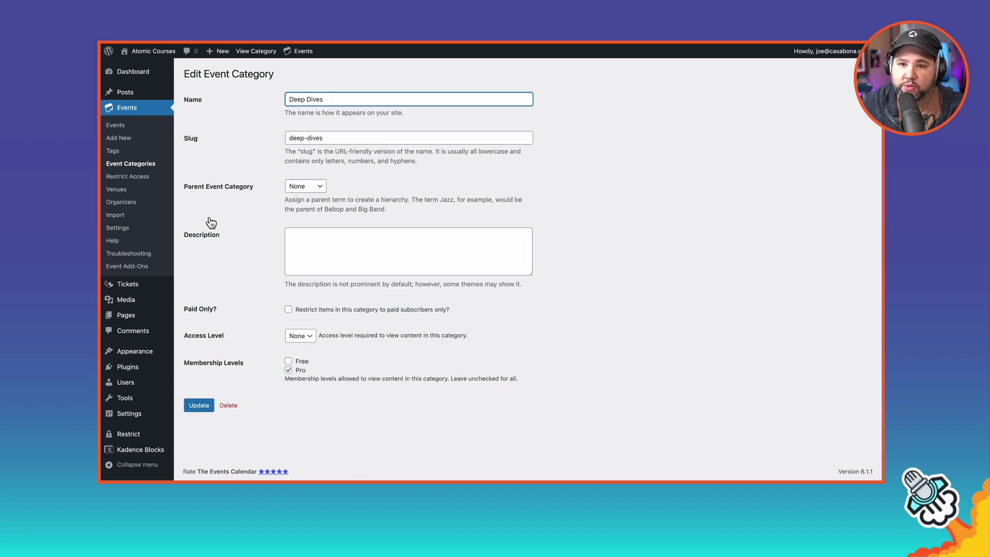
click(150, 173)
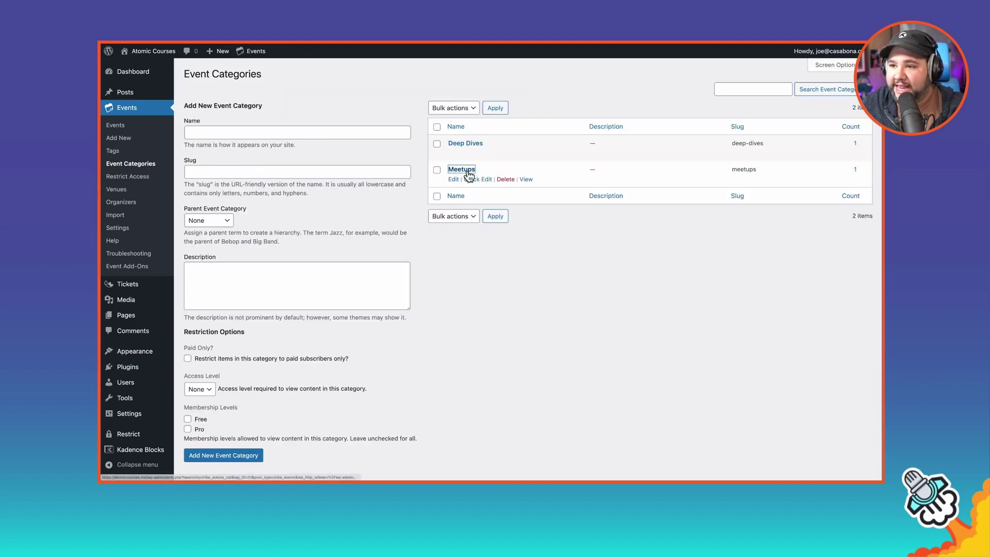
click(464, 168)
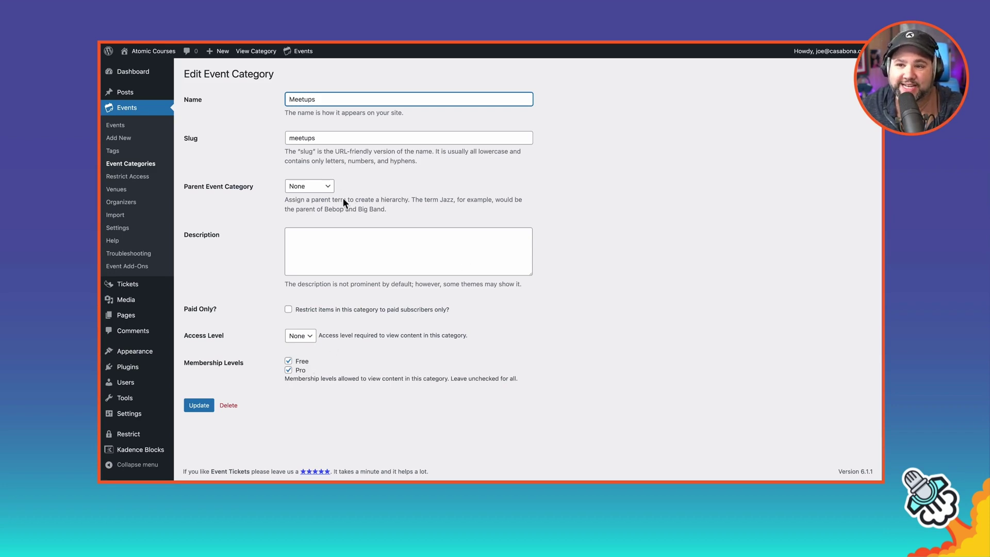
click(149, 178)
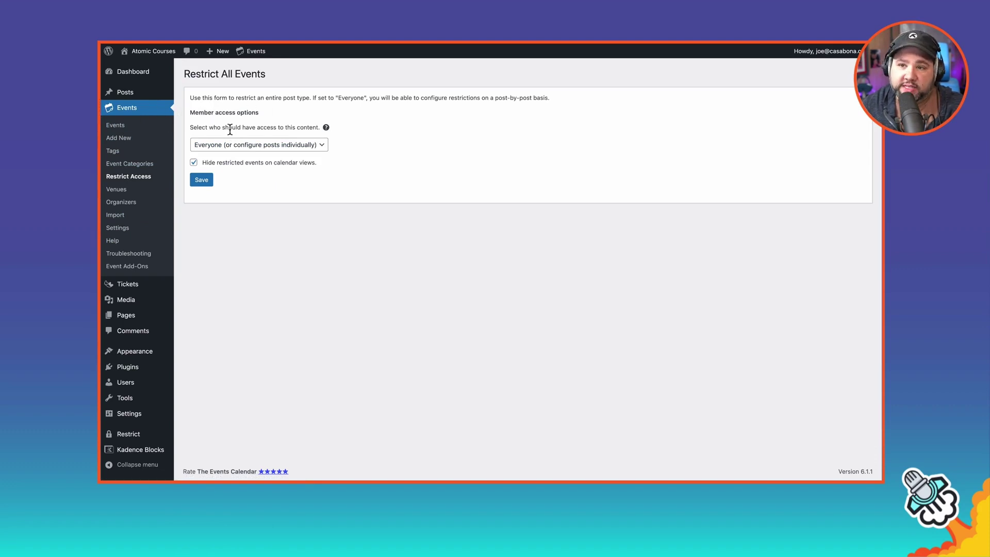
Step: Save event access as Everyone with restricted events hidden, then list all events
click(257, 146)
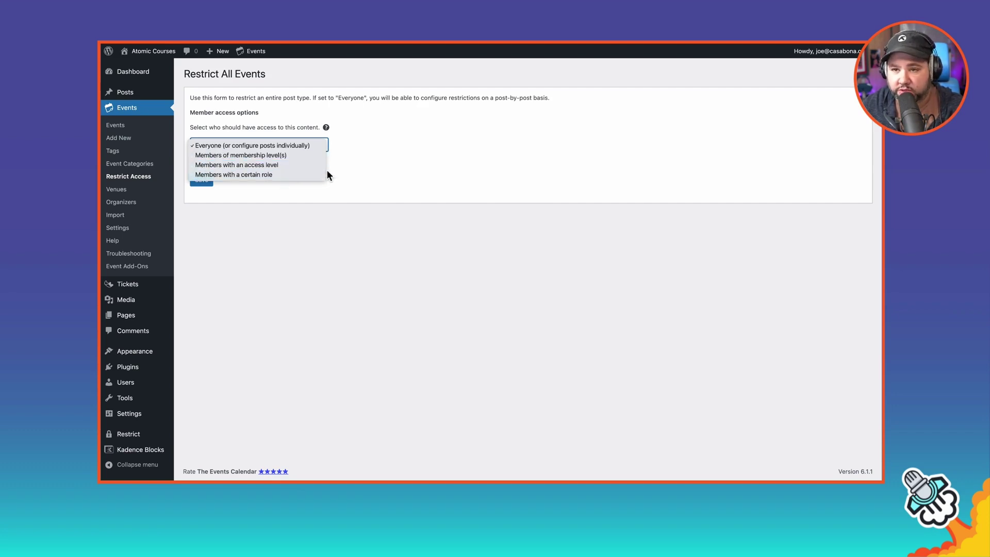
click(297, 156)
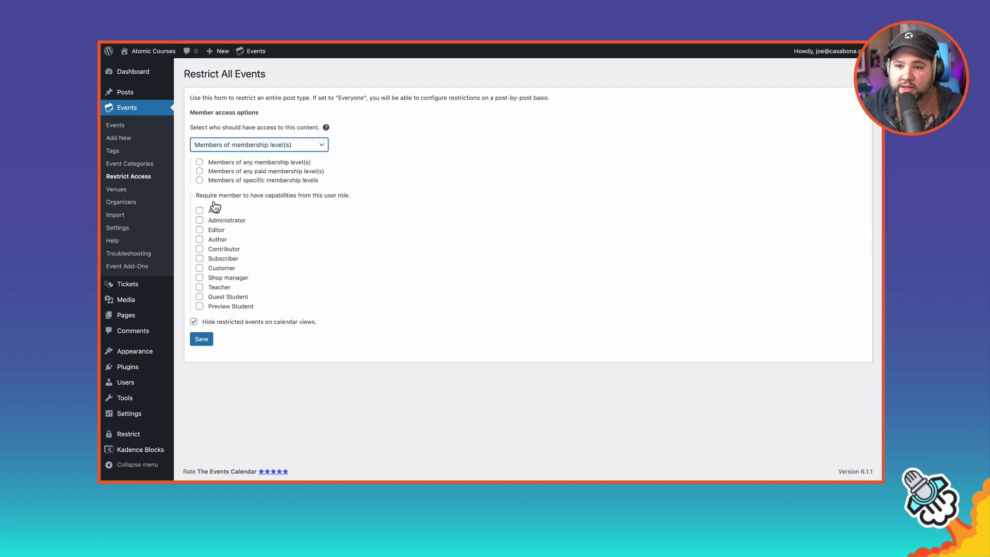
click(271, 180)
click(271, 143)
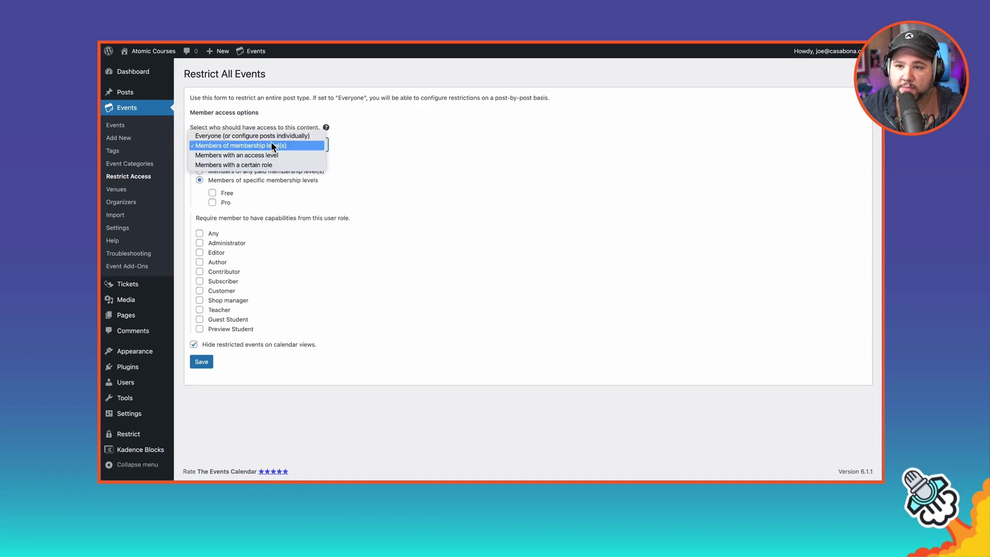
click(270, 134)
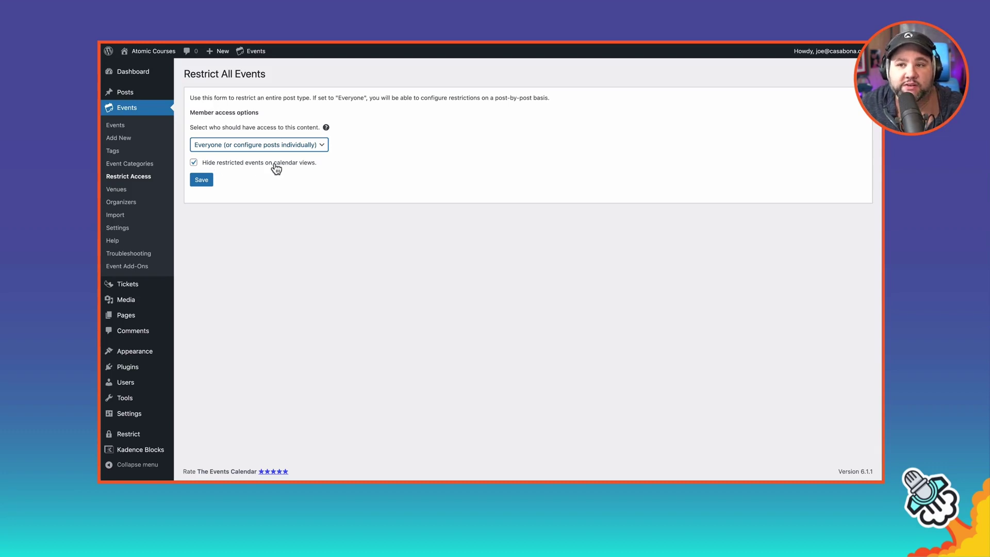
click(208, 180)
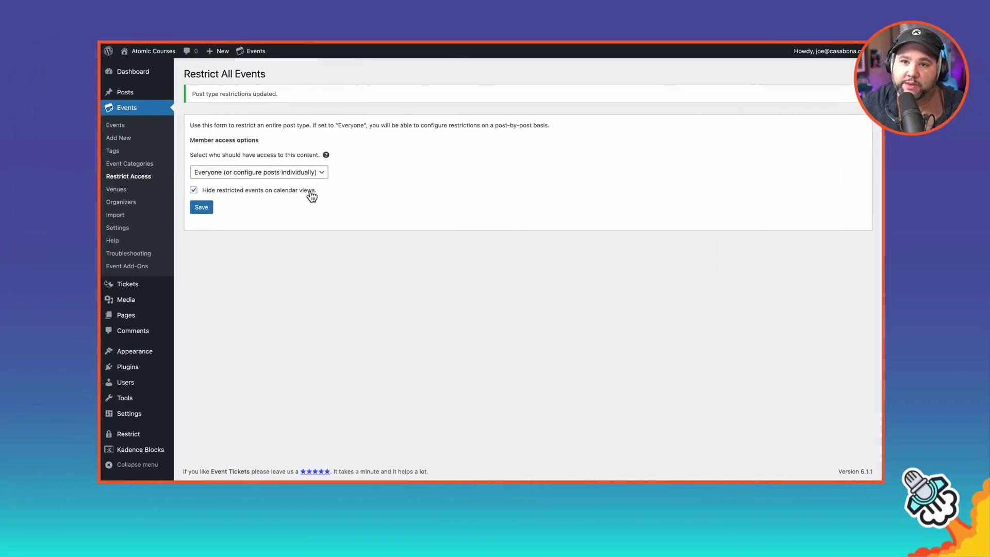
click(138, 129)
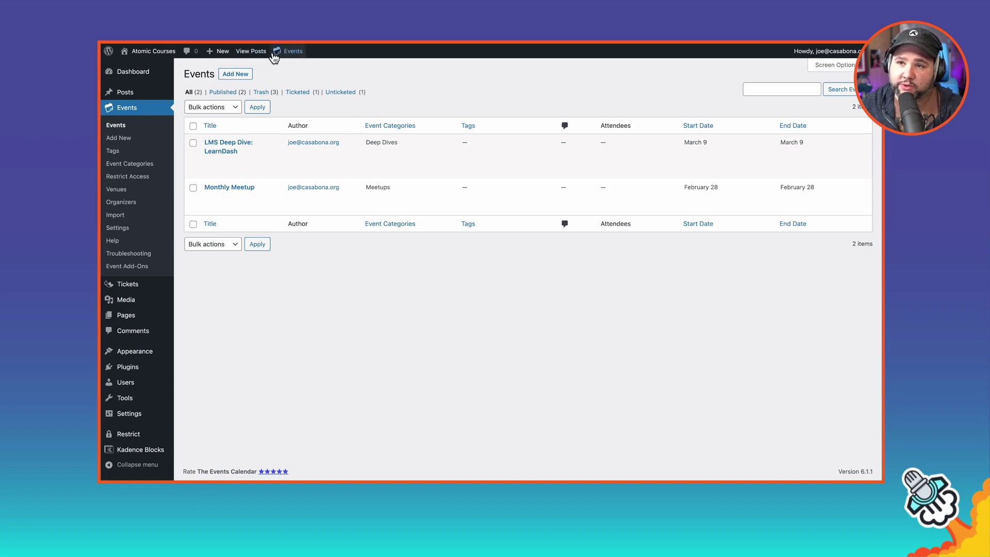
Step: On the public calendar, show past events and follow Monthly Meetup to the LMS Deep Dive page
mouse_move(289, 52)
click(297, 68)
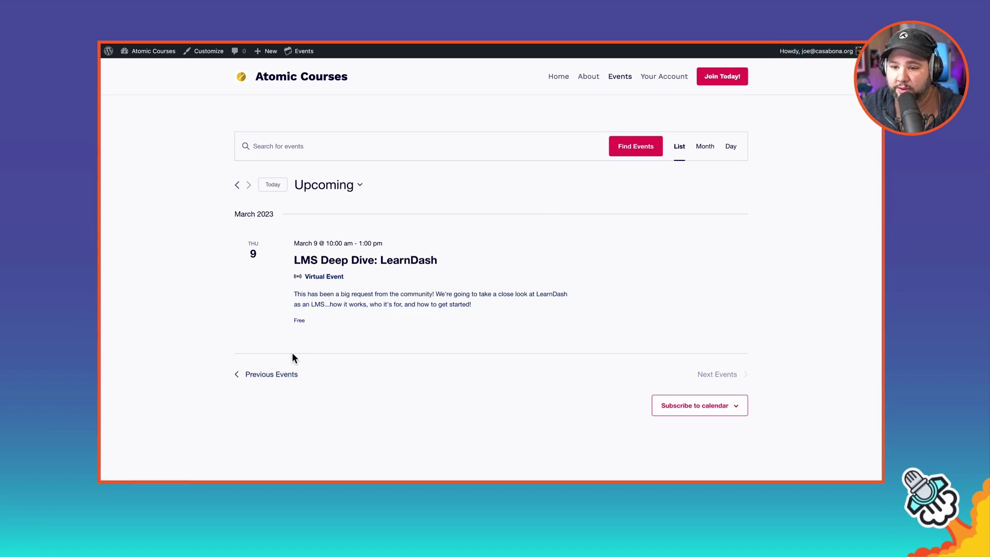
click(279, 374)
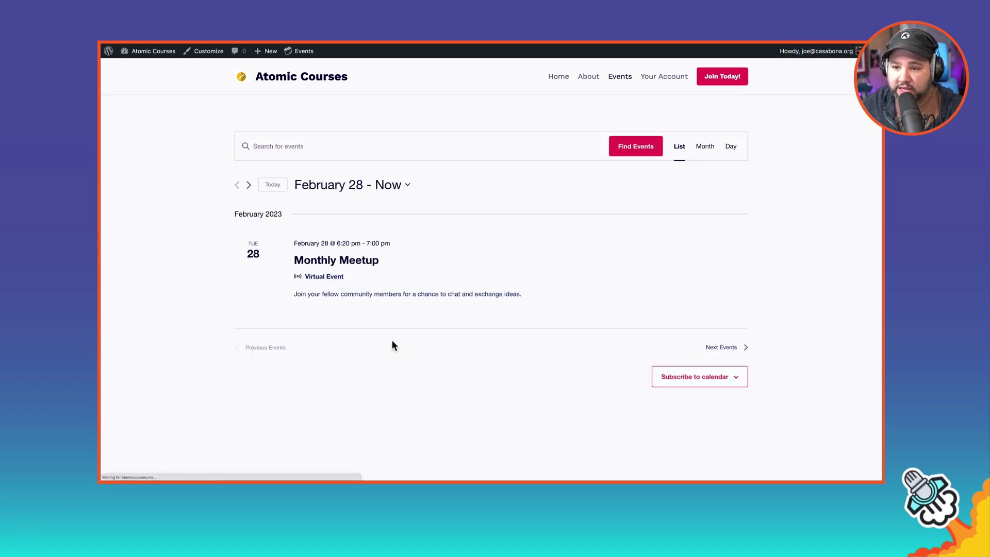
click(363, 263)
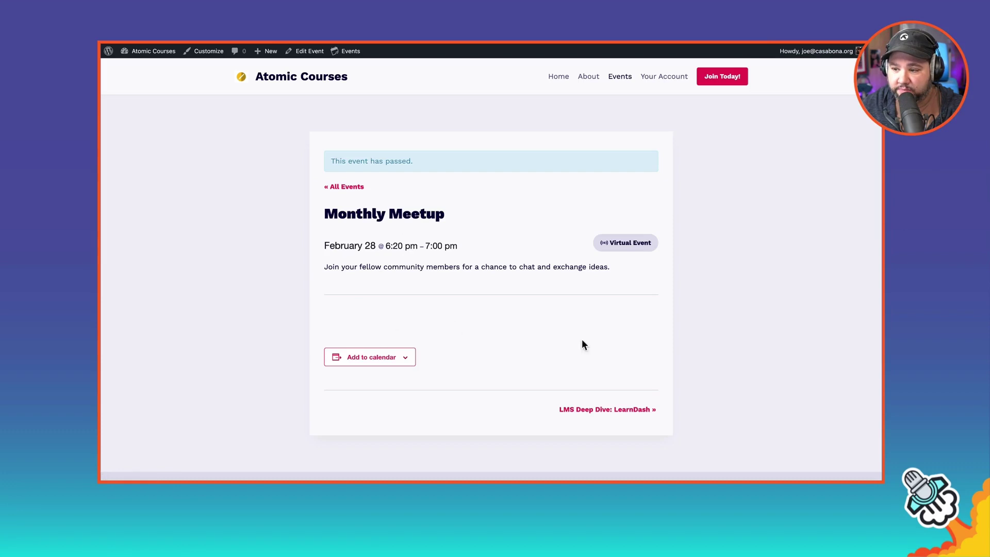
click(604, 409)
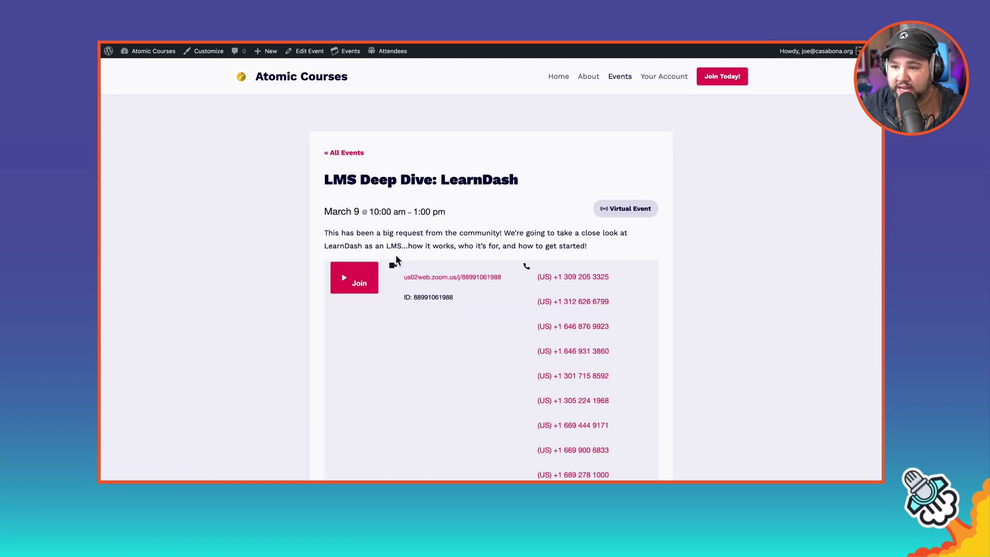
Step: Check the LMS Deep Dive page's Zoom details and its Add to calendar options
scroll(394, 309, down, 1)
scroll(510, 320, down, 3)
scroll(476, 349, down, 15)
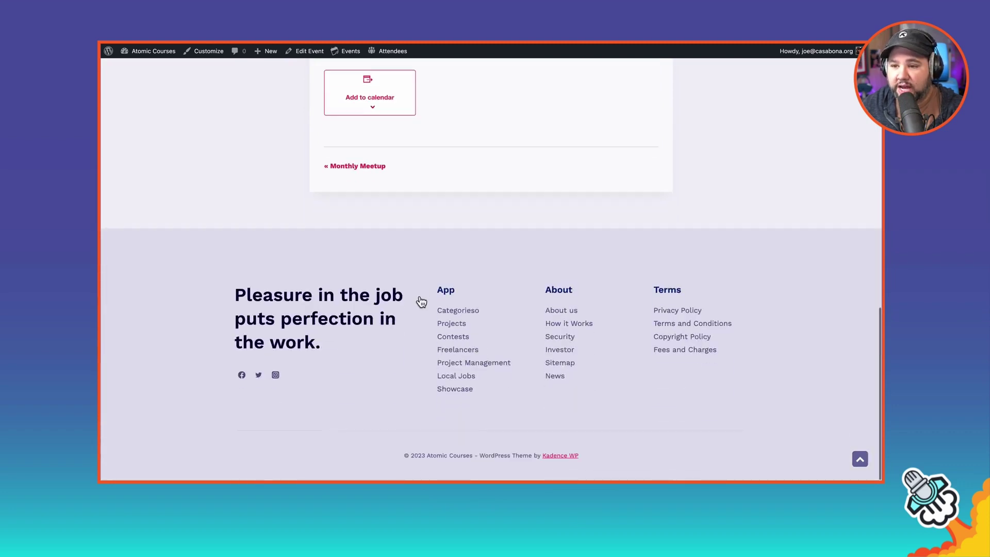
scroll(421, 308, up, 3)
click(378, 248)
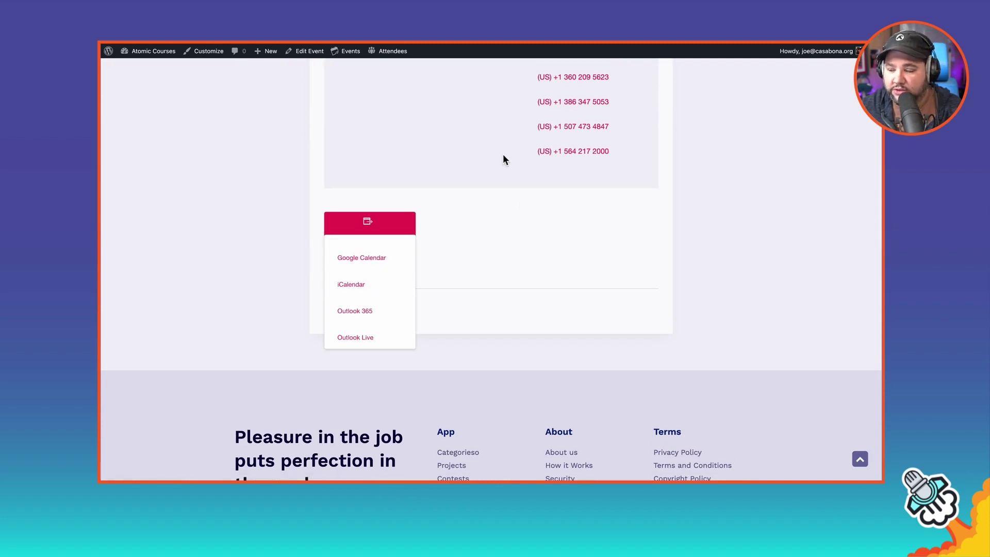
click(463, 250)
scroll(465, 287, up, 10)
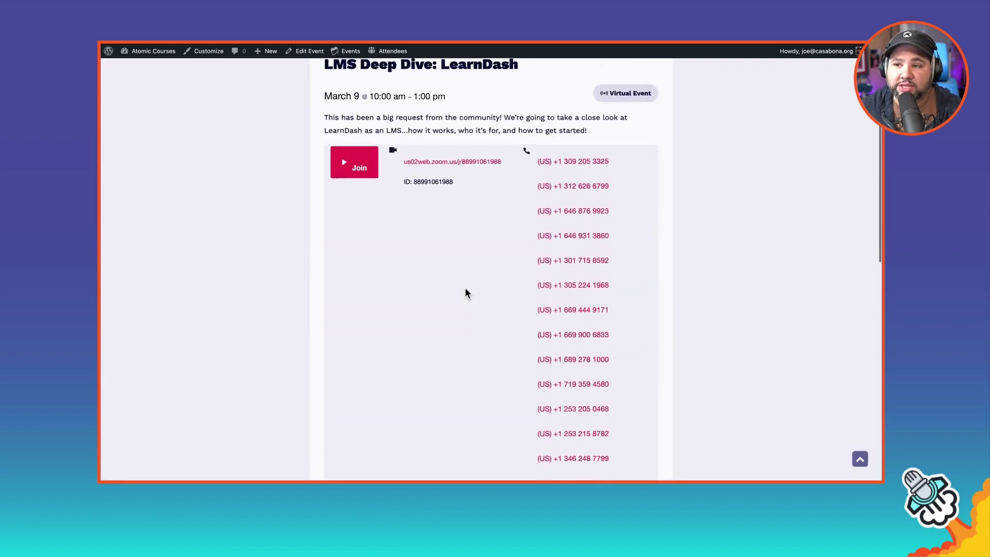
scroll(465, 290, up, 2)
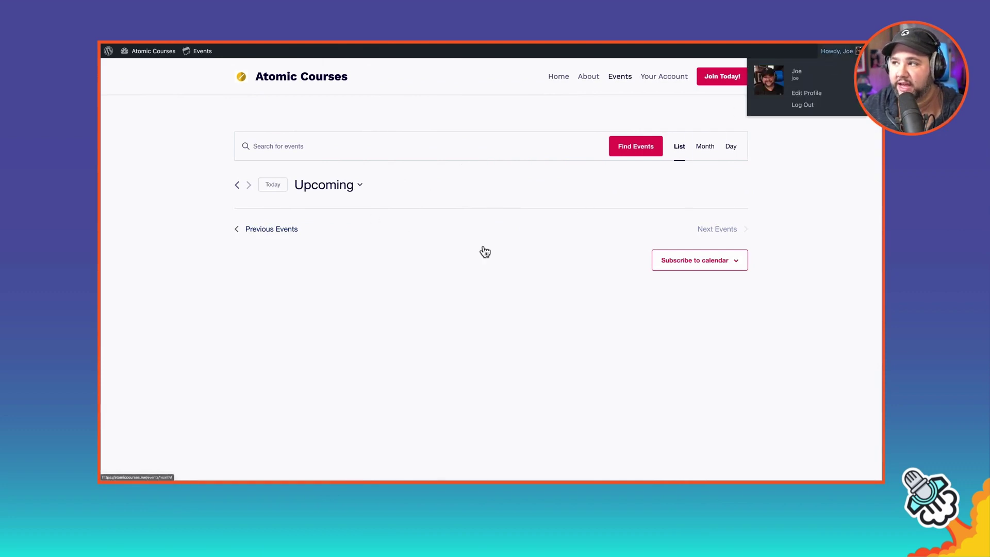
Step: Show past events and open the Monthly Meetup page as the other user
click(278, 230)
click(361, 262)
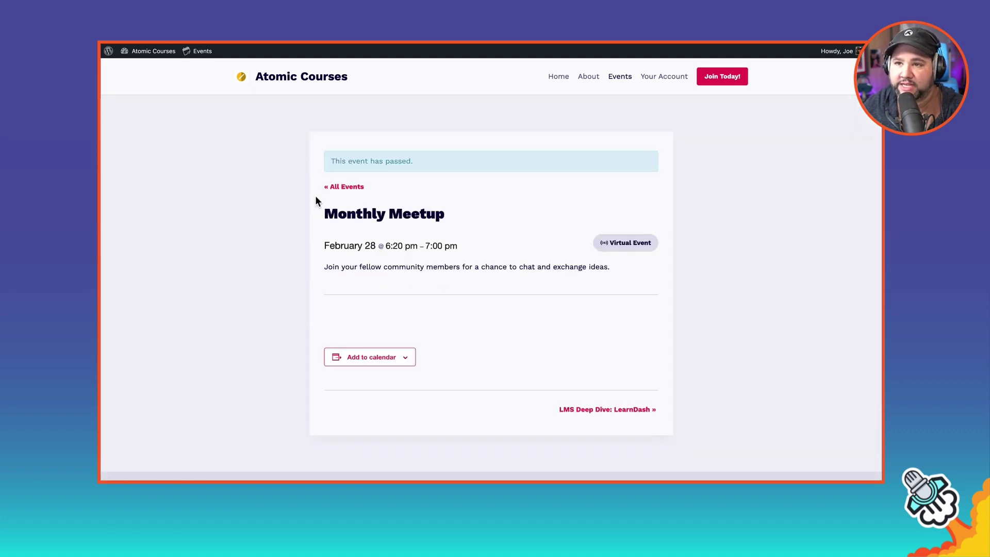
Step: Log out and browse past, upcoming and calendar-subscription options as a visitor
mouse_move(840, 56)
click(763, 102)
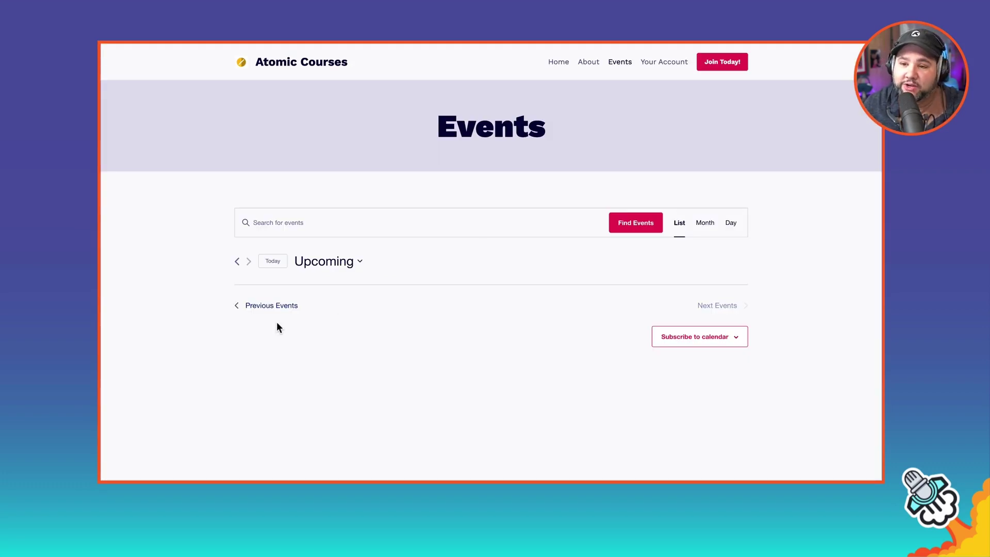
click(283, 308)
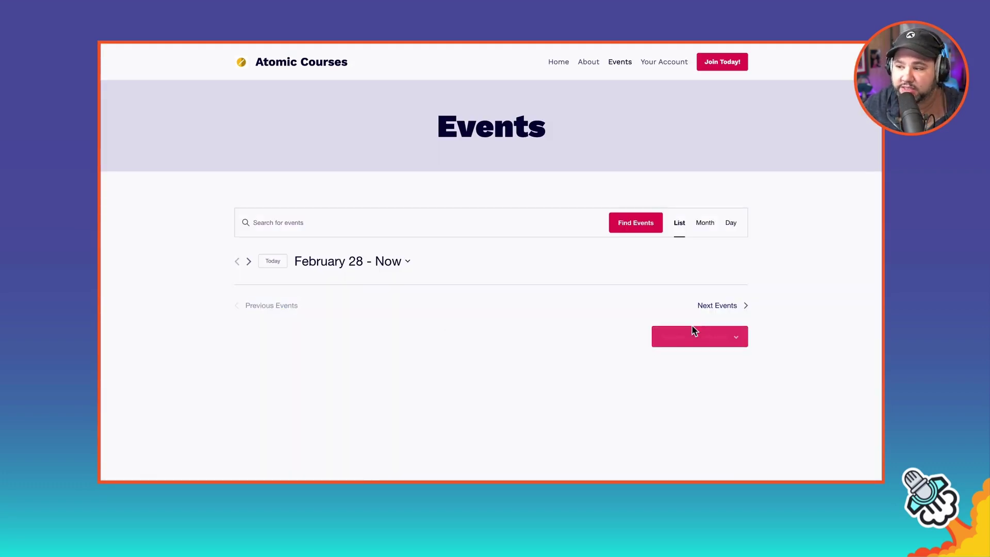
click(712, 307)
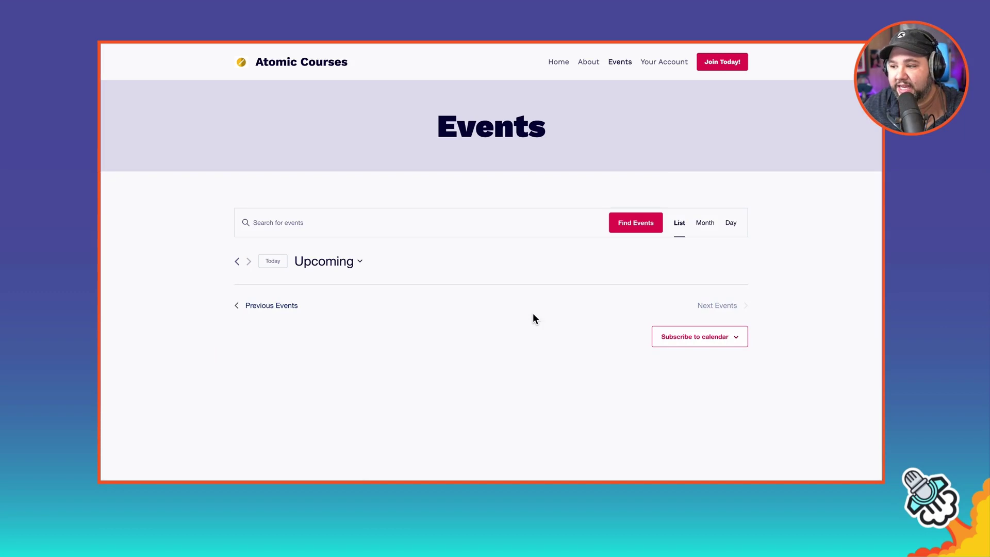
click(713, 341)
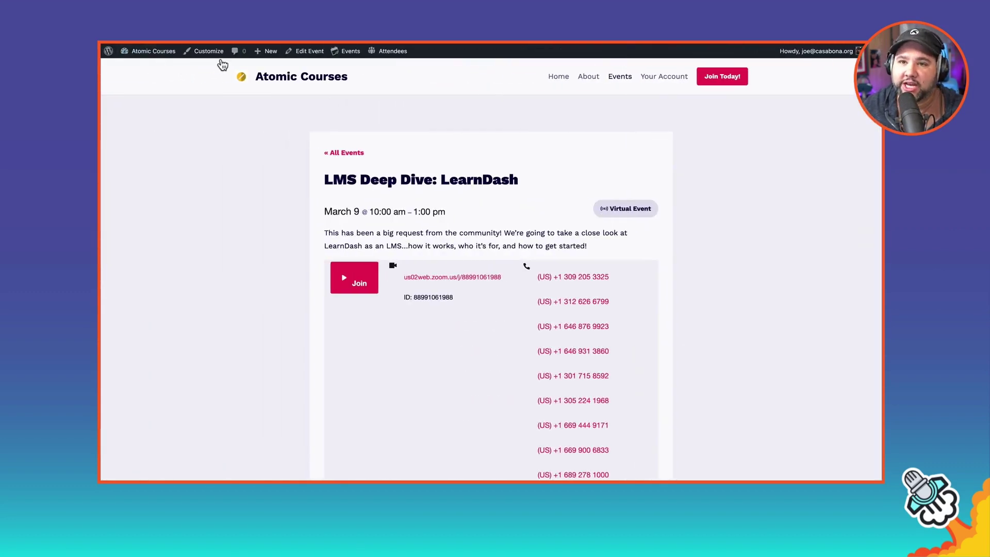
Step: Return from the public site to the WordPress admin dashboard
mouse_move(276, 62)
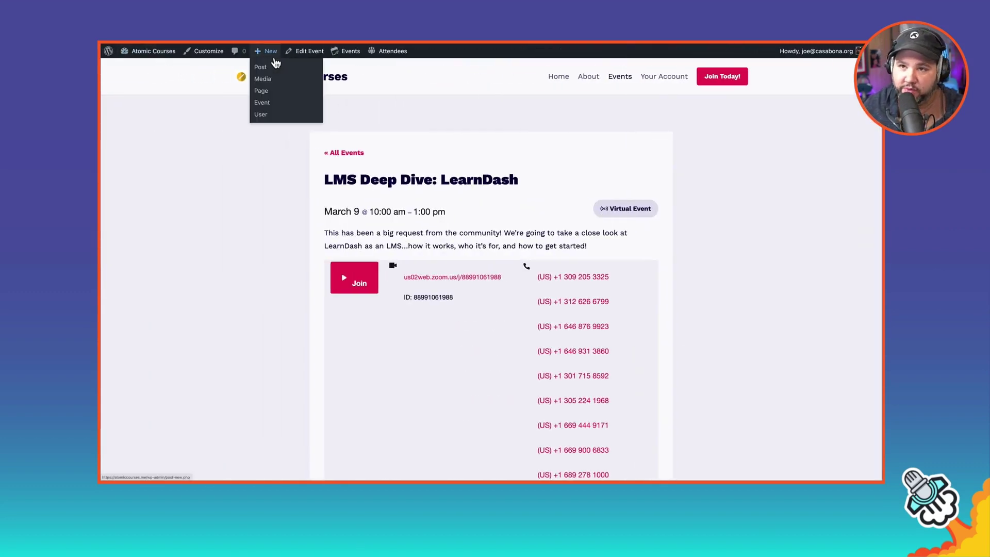
mouse_move(153, 52)
click(137, 67)
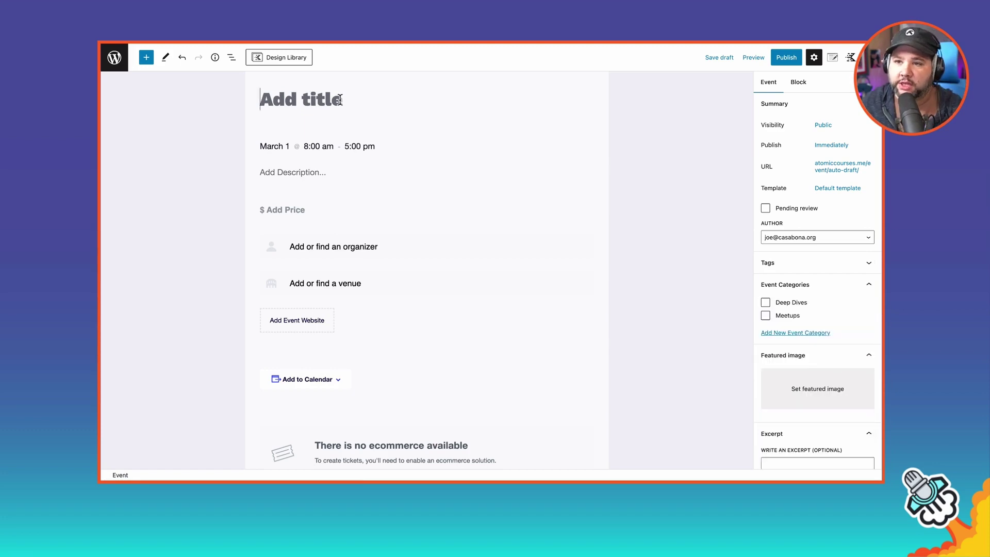
Step: Title the new event 'Deep Dive: Restrict Content Pro' and paste in its RCP description
text(Deep Dive)
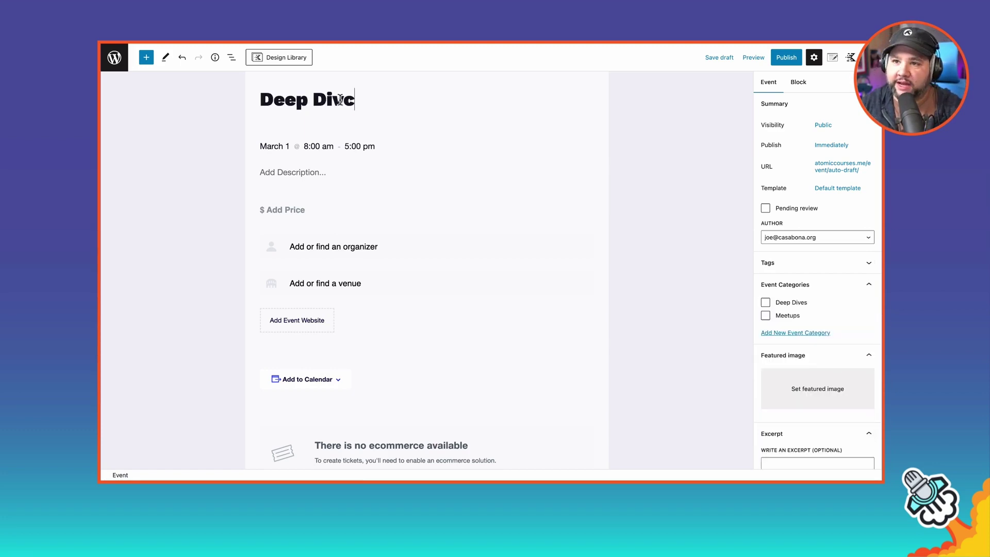
key(BackSpace)
text(e: Re)
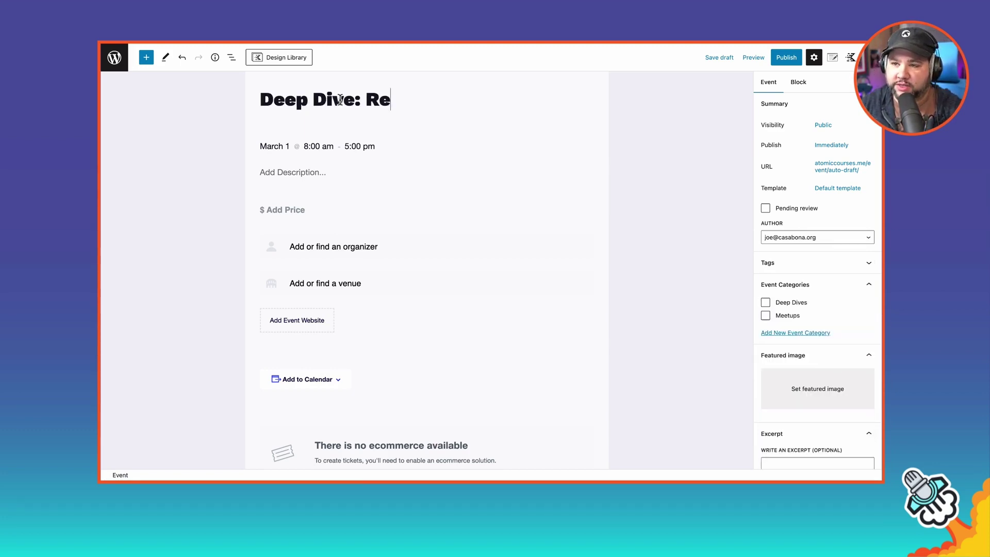
text(strict Content Pro)
click(290, 172)
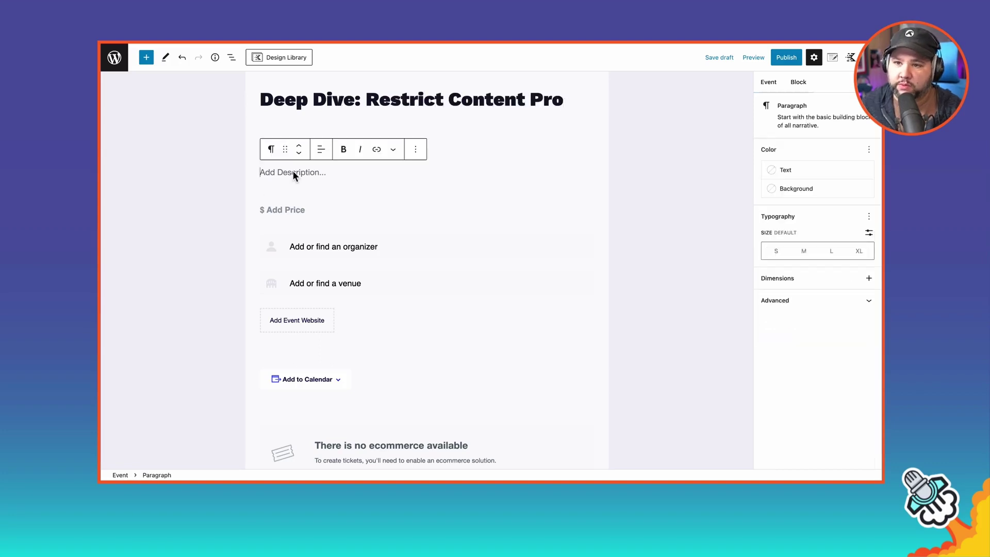
text(RCP is one of the most popular WordPress membership plugins. Let's take a look at everything it has to offer and if it's right for you.)
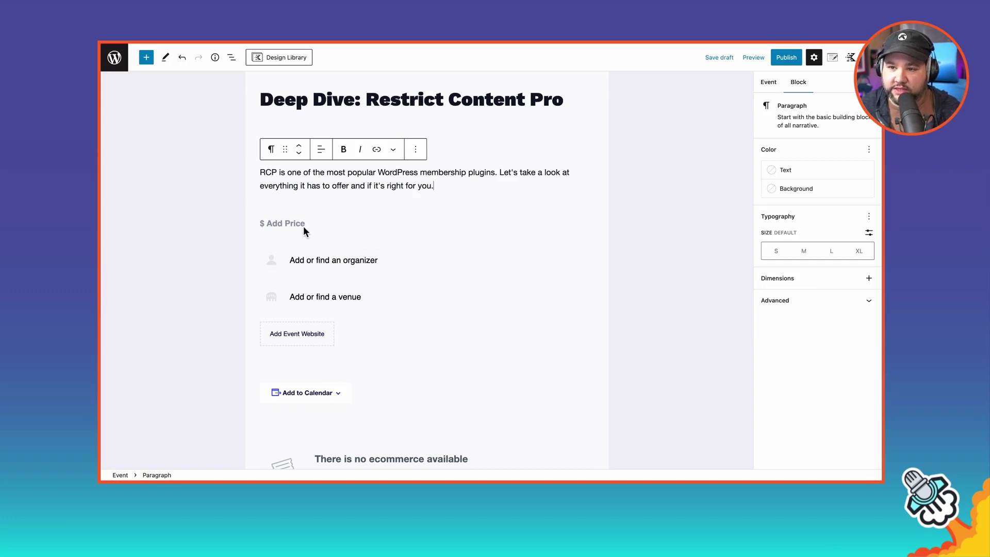
click(478, 137)
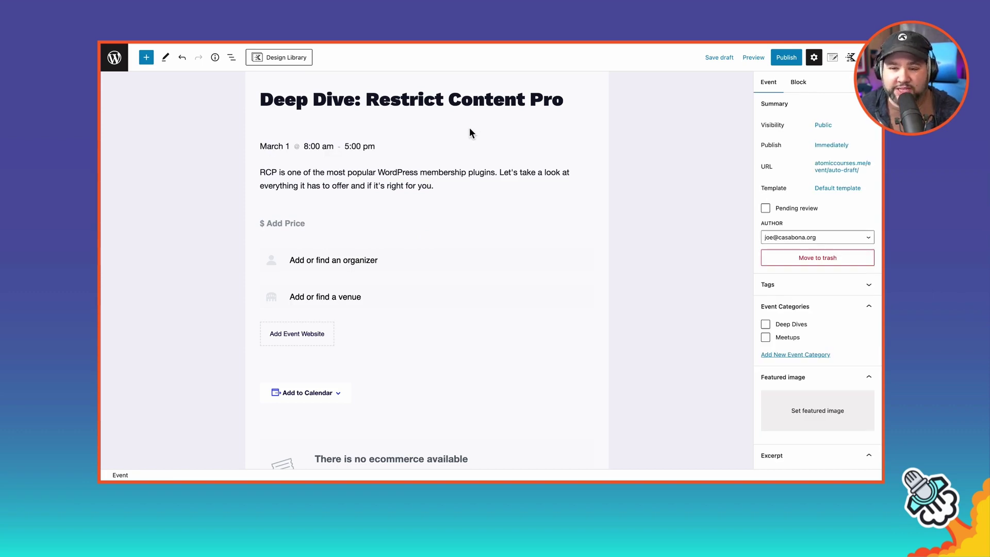
Step: Schedule the Deep Dive event for March 23, 2023, ending at 11:00 am instead
click(277, 144)
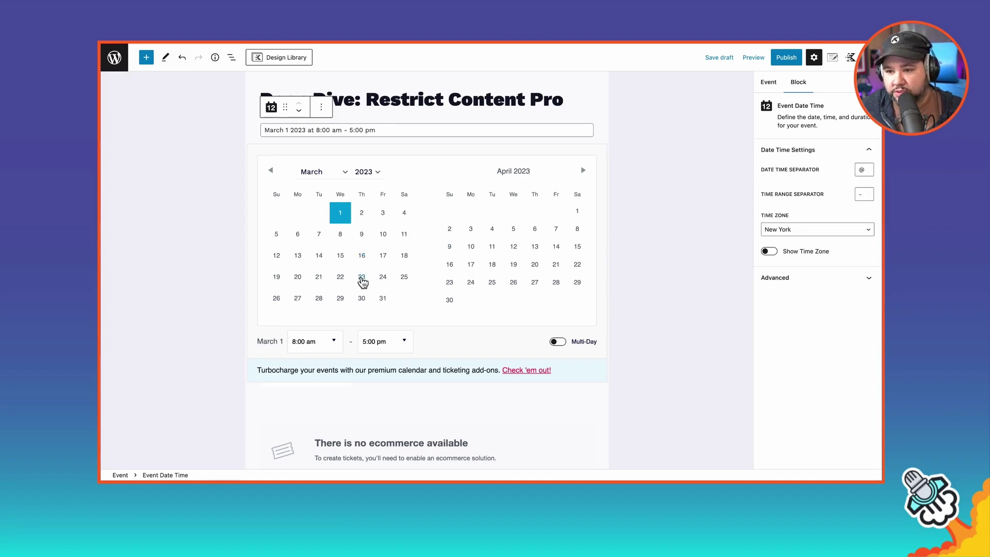
click(361, 279)
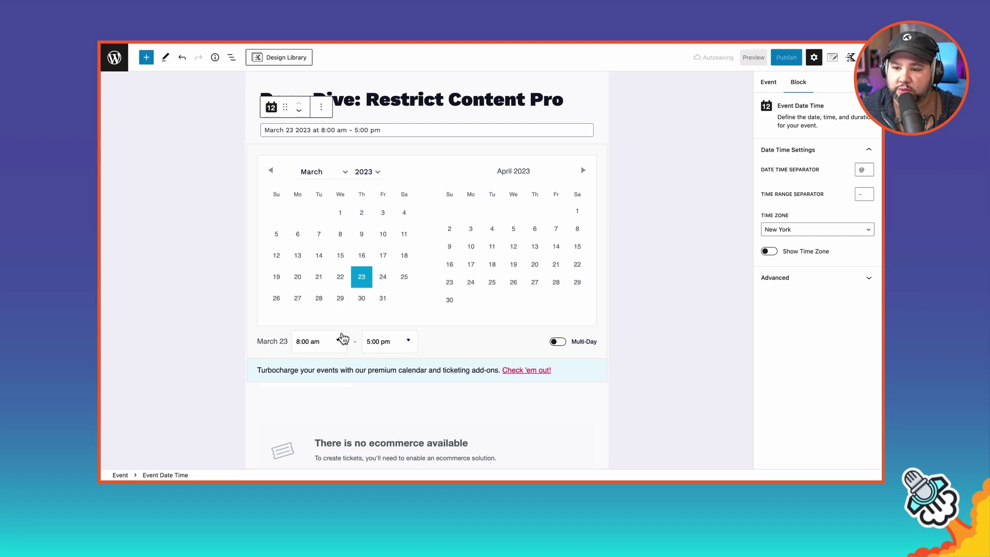
click(409, 342)
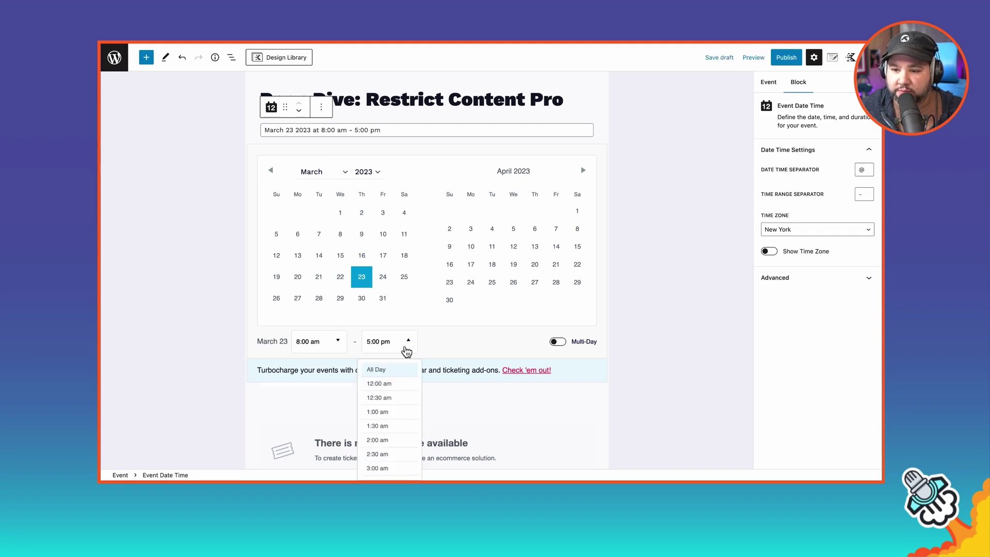
scroll(395, 395, up, 3)
scroll(397, 396, up, 5)
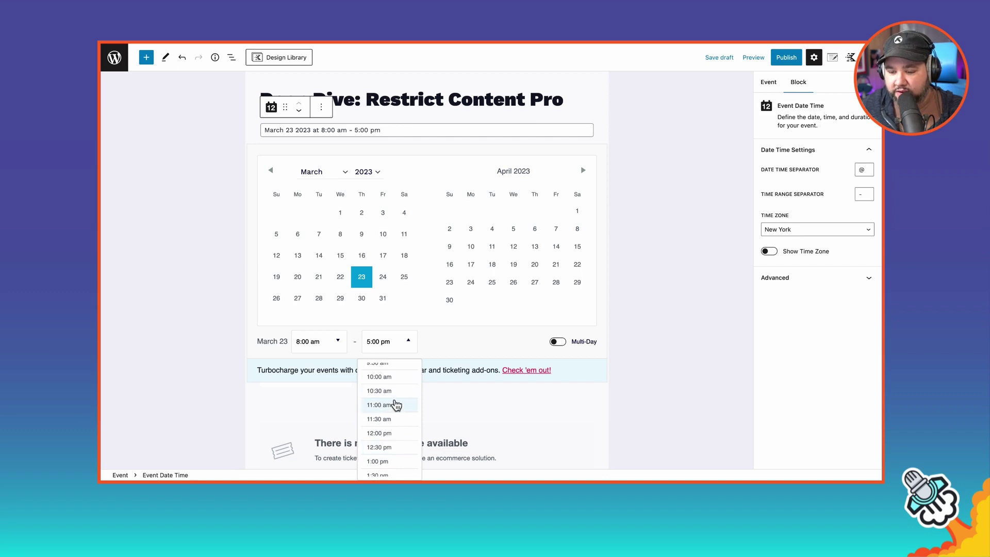
click(396, 405)
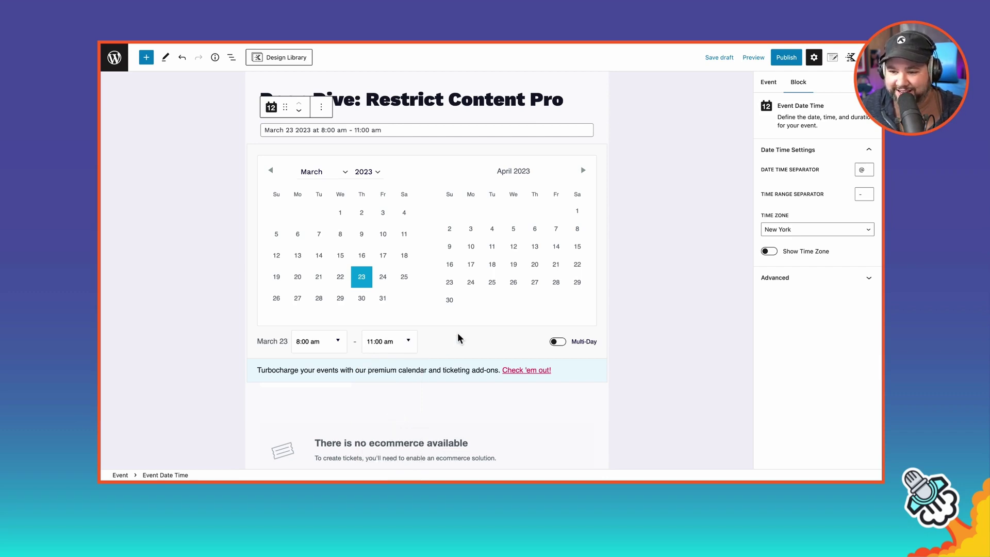
click(608, 295)
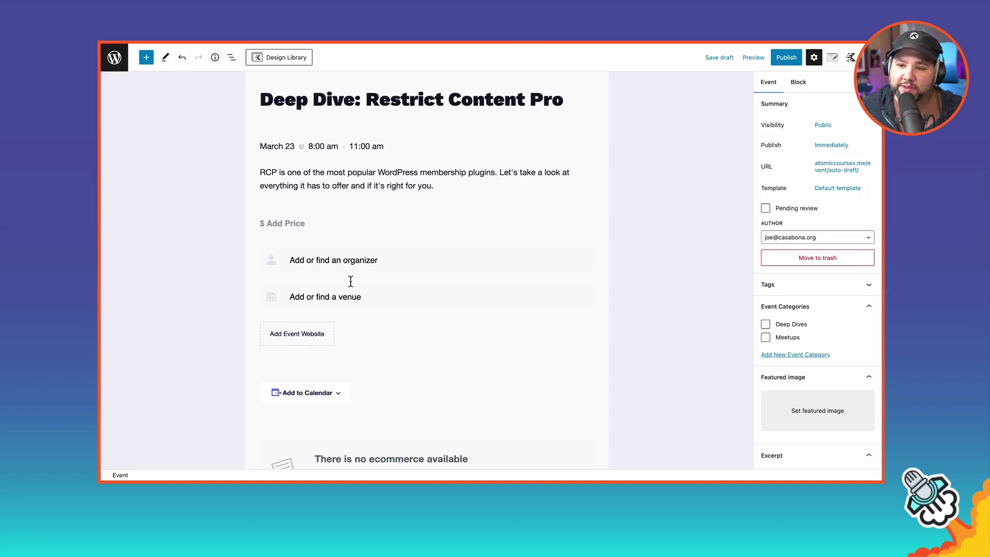
Step: Tick the Deep Dives event category and begin configuring the event as a virtual event
scroll(343, 330, down, 1)
scroll(343, 331, down, 5)
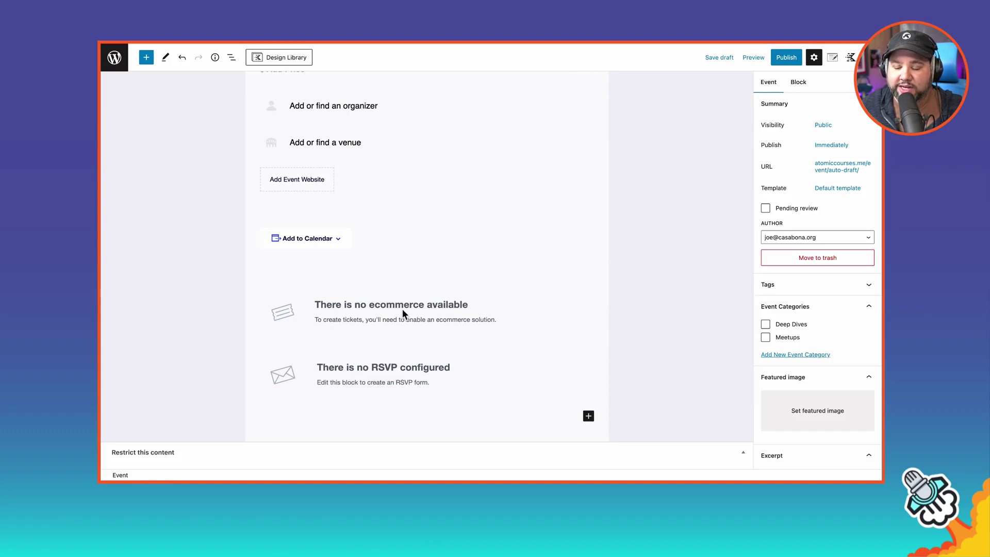
scroll(402, 309, down, 1)
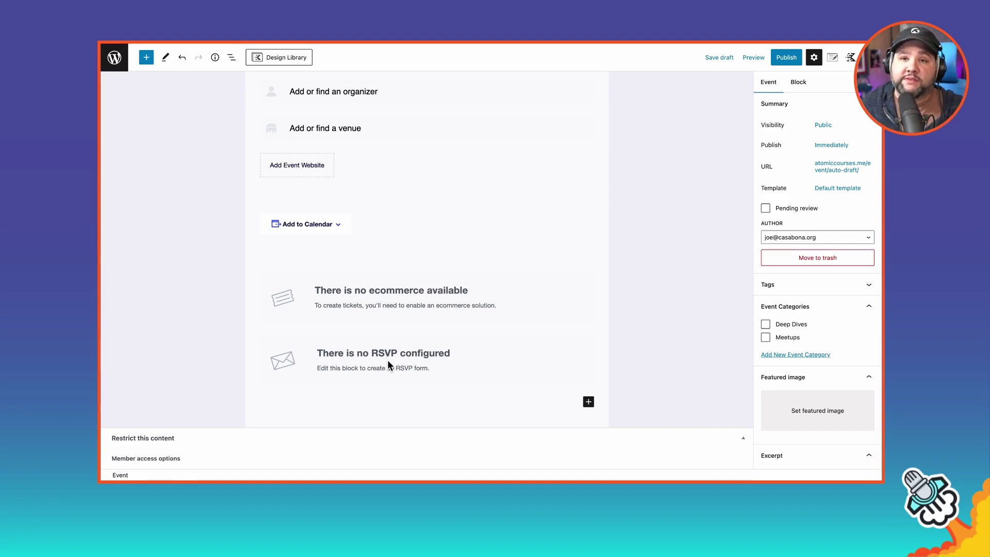
scroll(367, 356, down, 4)
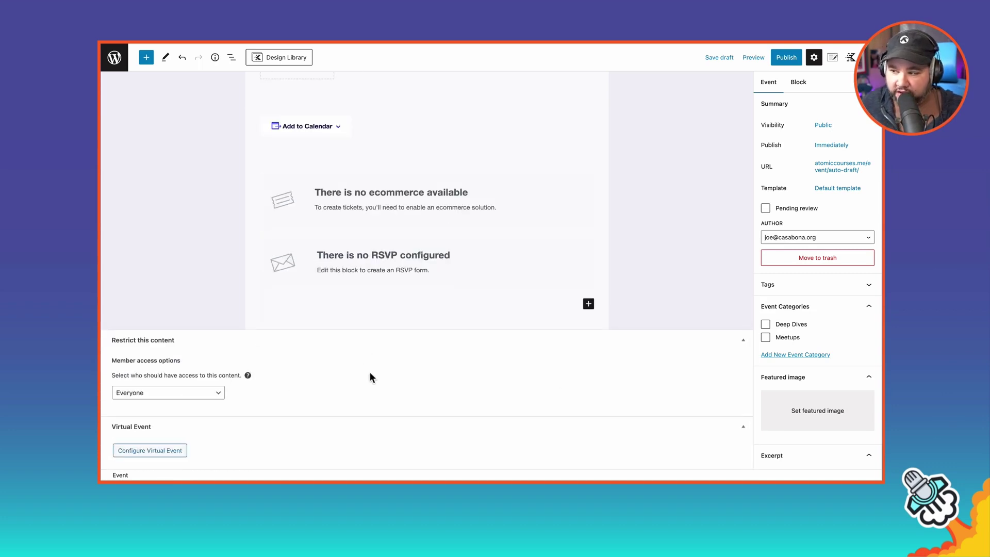
click(766, 326)
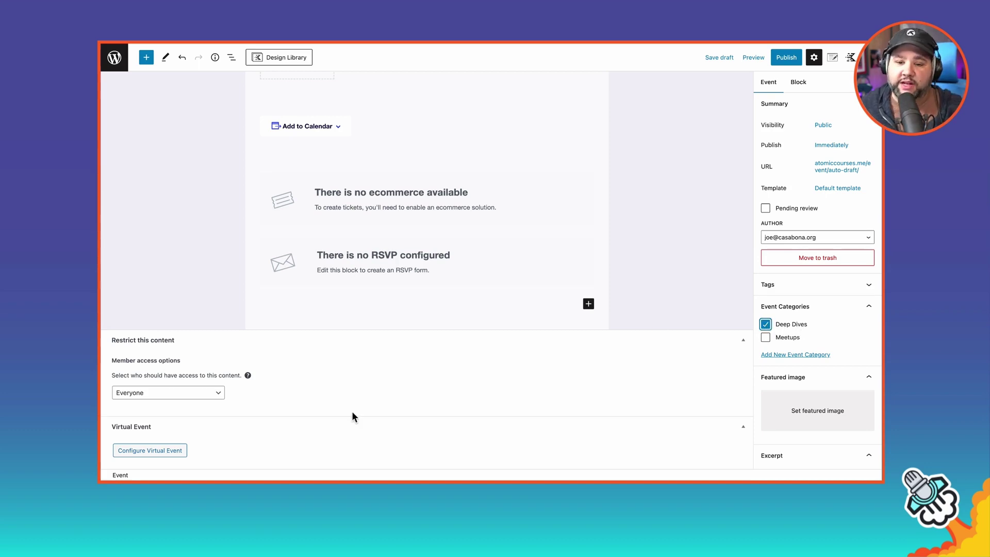
click(163, 452)
scroll(290, 435, down, 5)
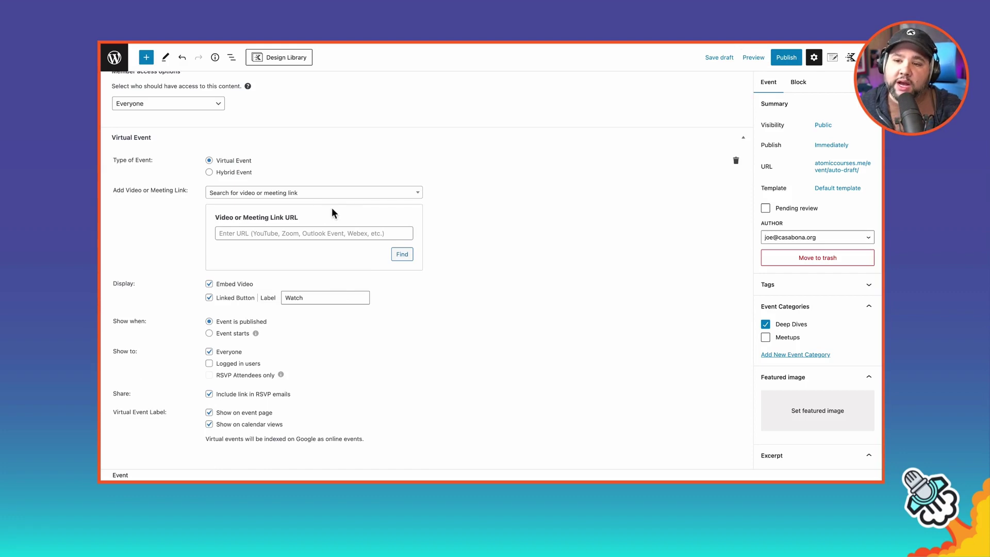
Step: In a new admin tab, view the Events Integrations settings showing the connected Zoom account
right_click(122, 62)
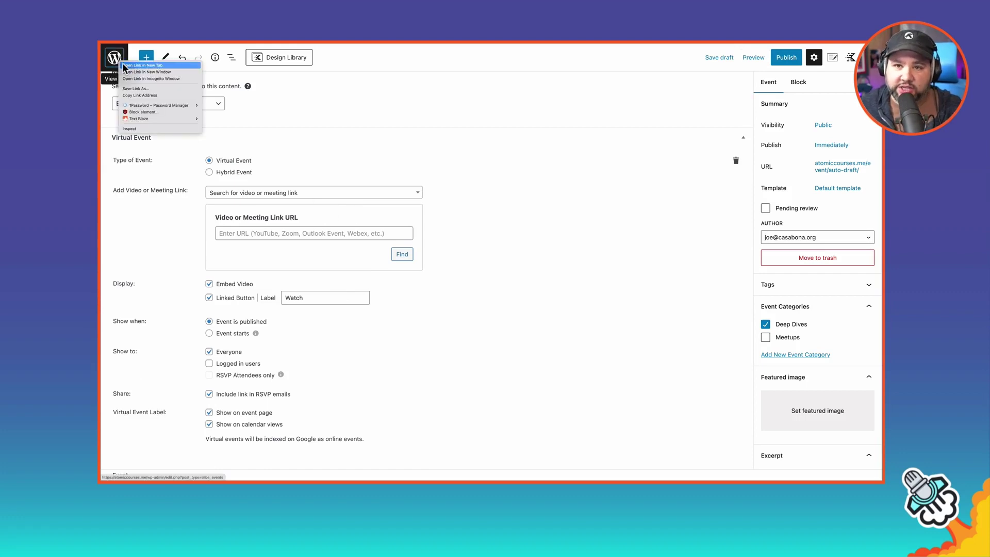
click(259, 128)
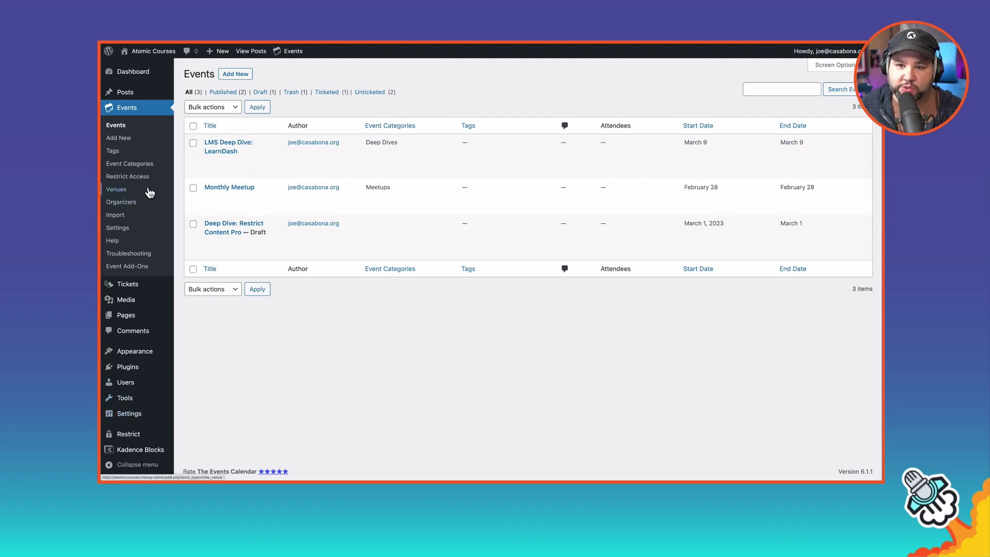
click(123, 228)
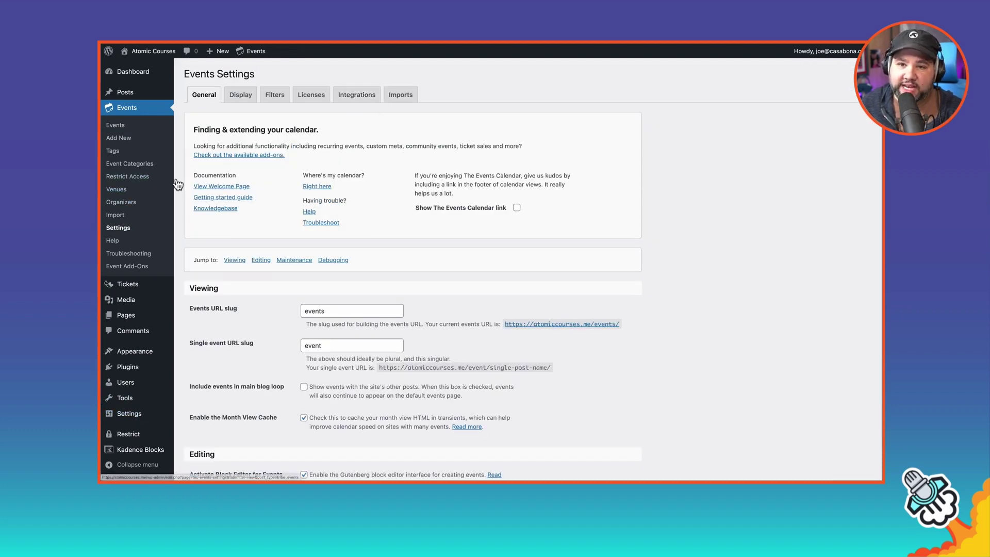
click(355, 94)
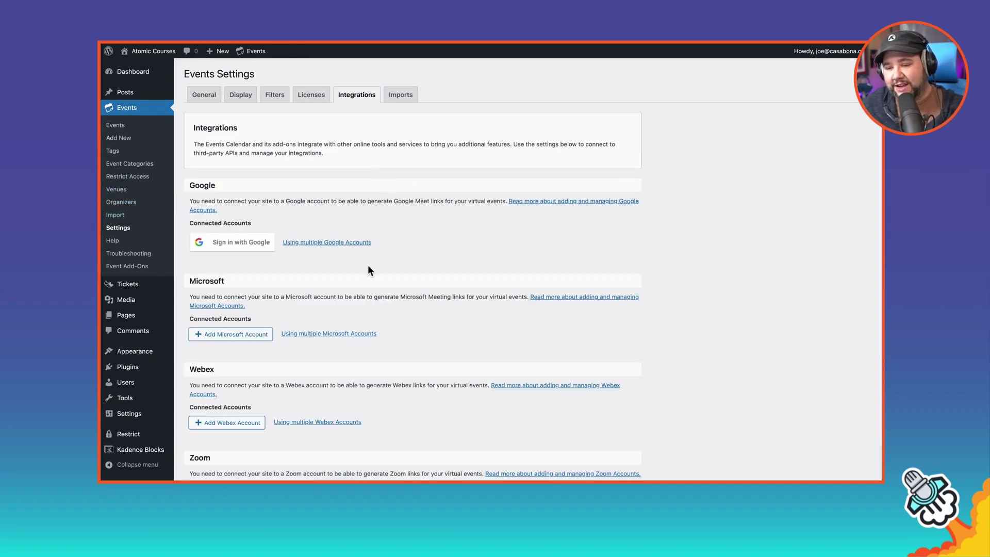
scroll(368, 266, down, 1)
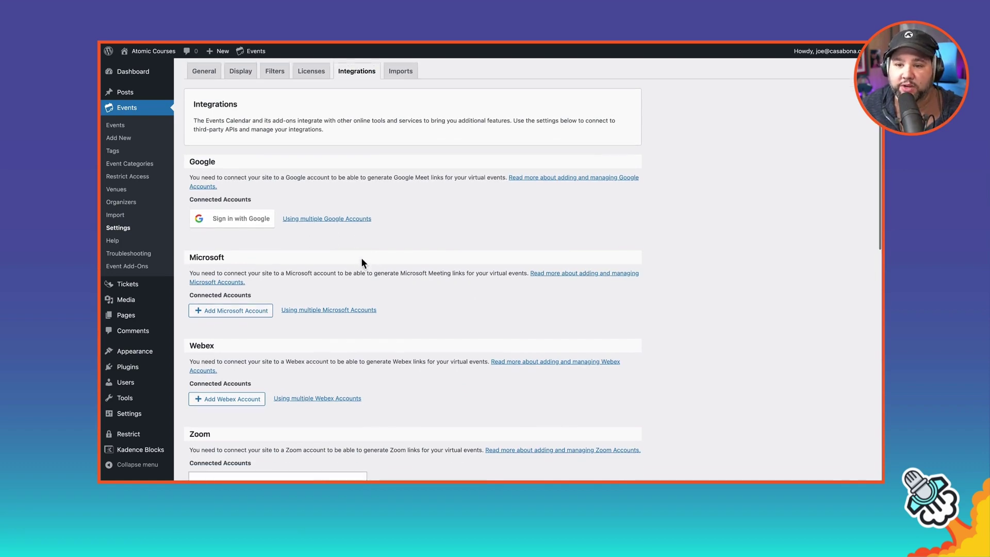
scroll(362, 259, down, 5)
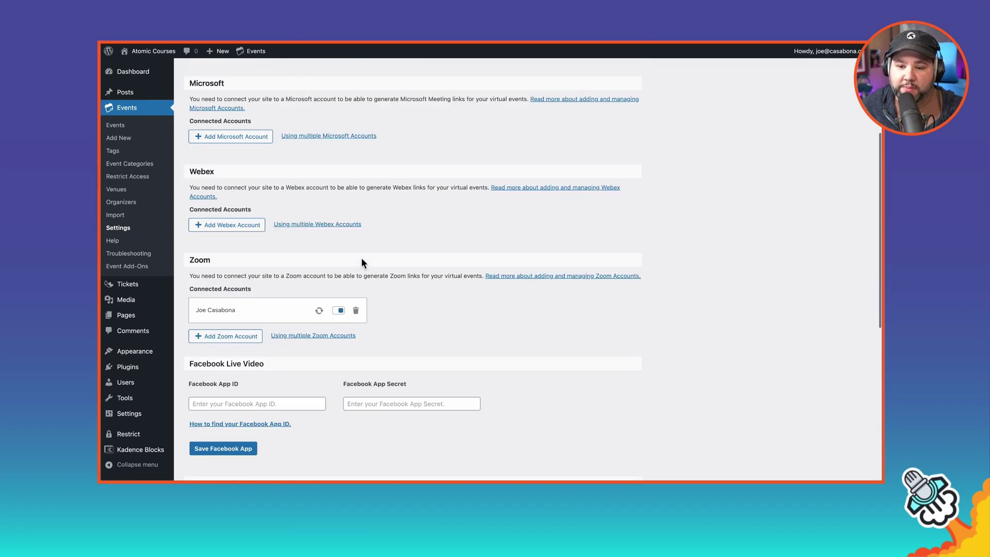
scroll(361, 259, down, 6)
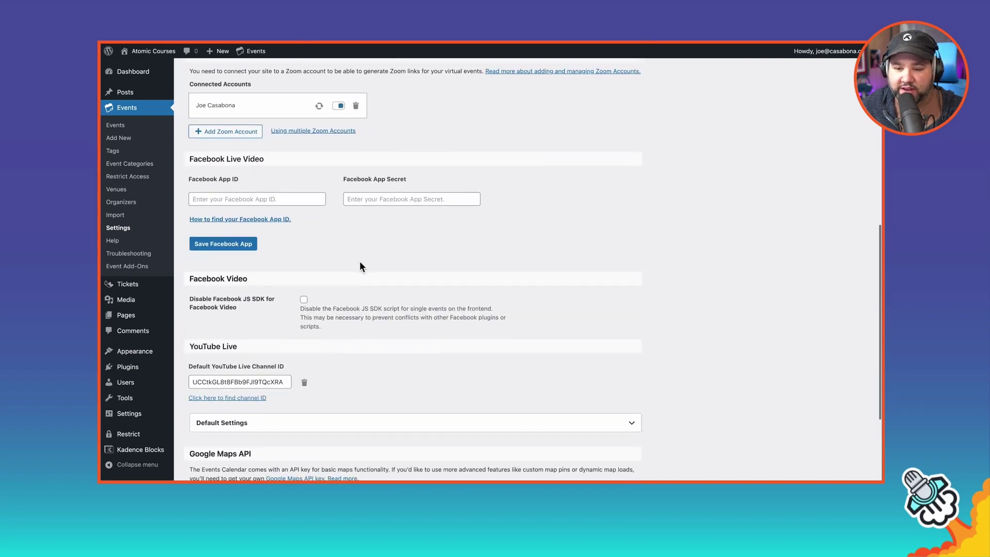
scroll(364, 347, up, 3)
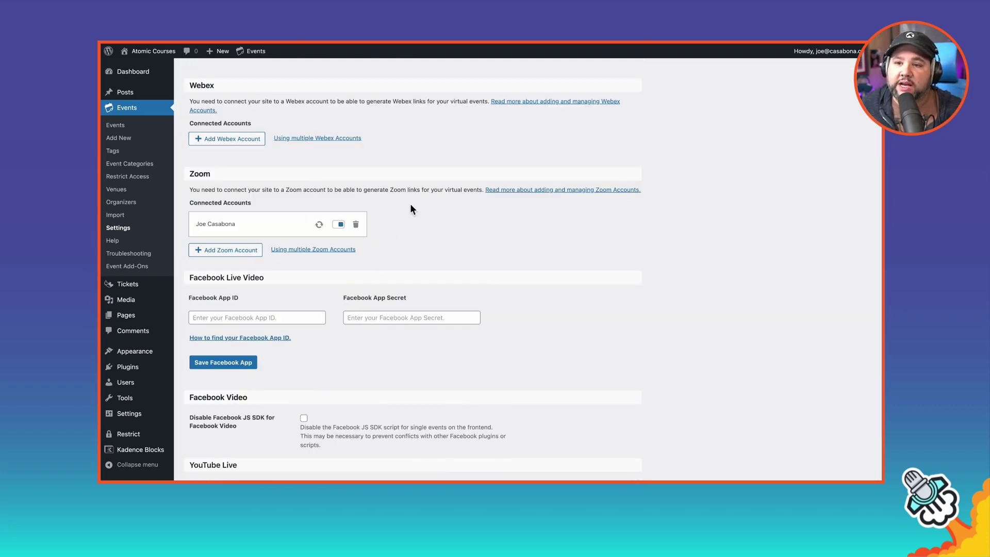
scroll(351, 278, up, 2)
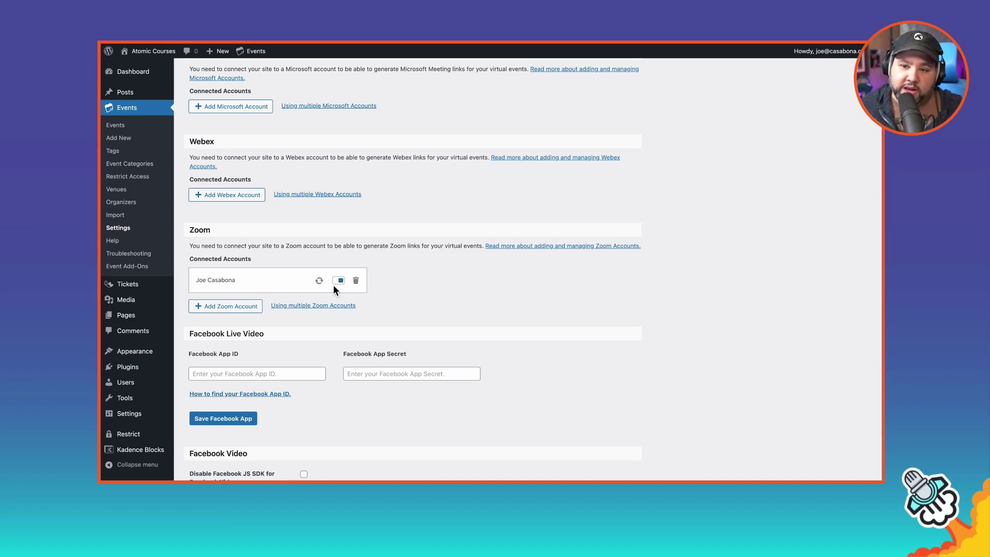
Step: Scroll the Integrations settings down to check the default YouTube Live channel ID
scroll(333, 285, down, 5)
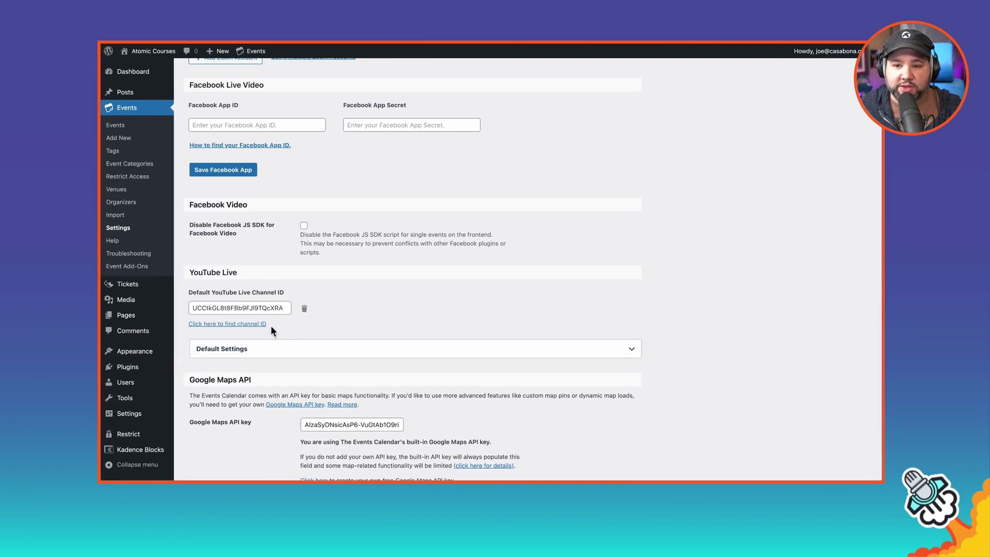
scroll(272, 330, down, 2)
scroll(271, 330, up, 10)
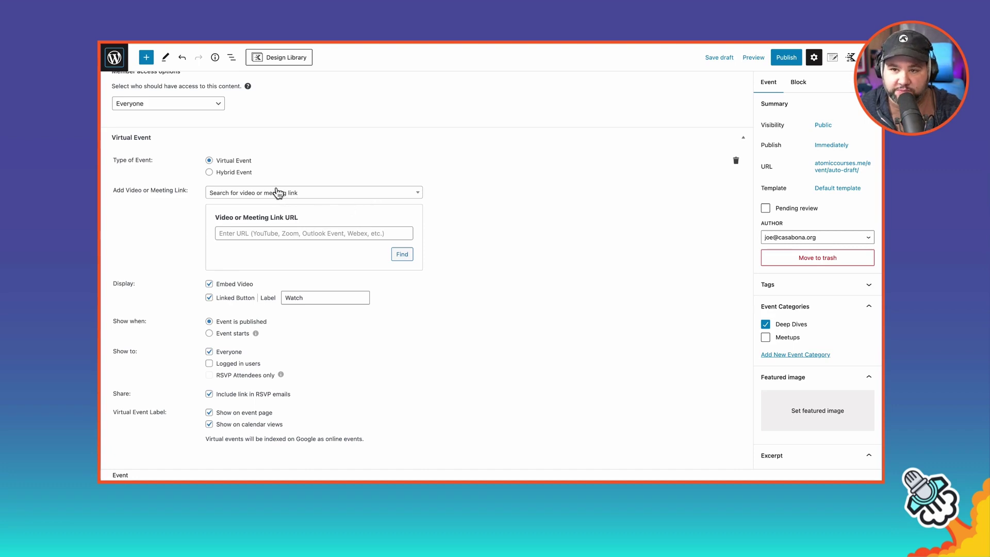
Step: Choose YouTube Live as the video source and uncheck Embed Video under Display
click(313, 201)
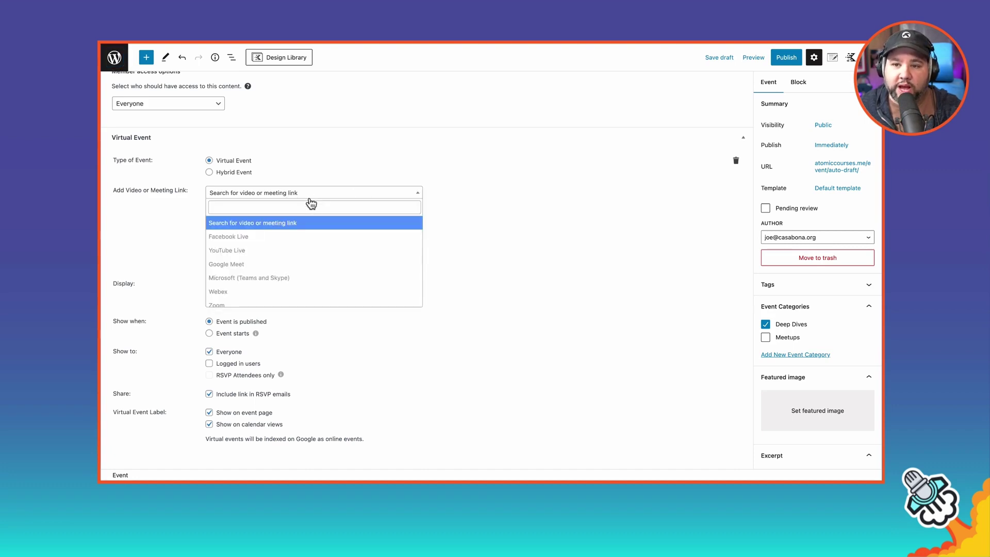
click(256, 250)
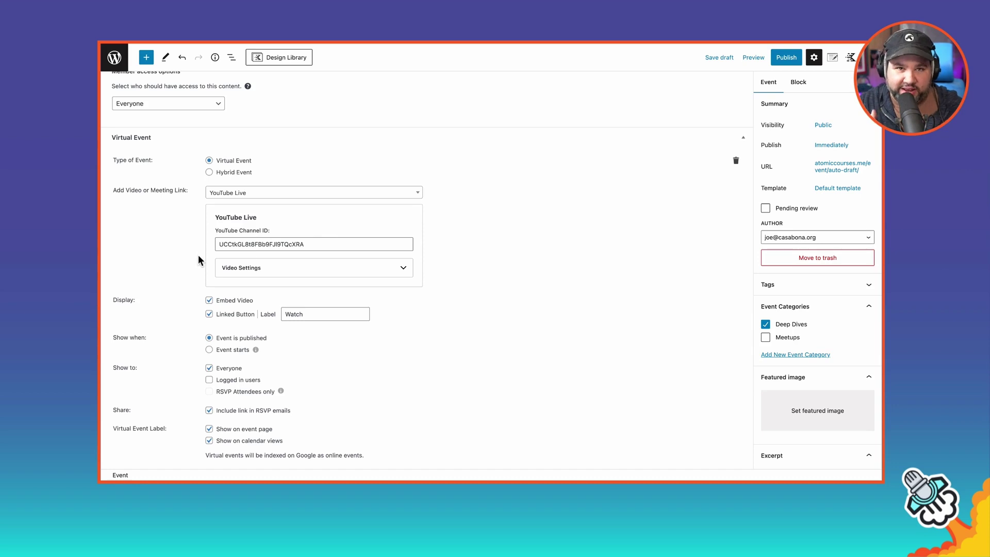
scroll(167, 230, down, 1)
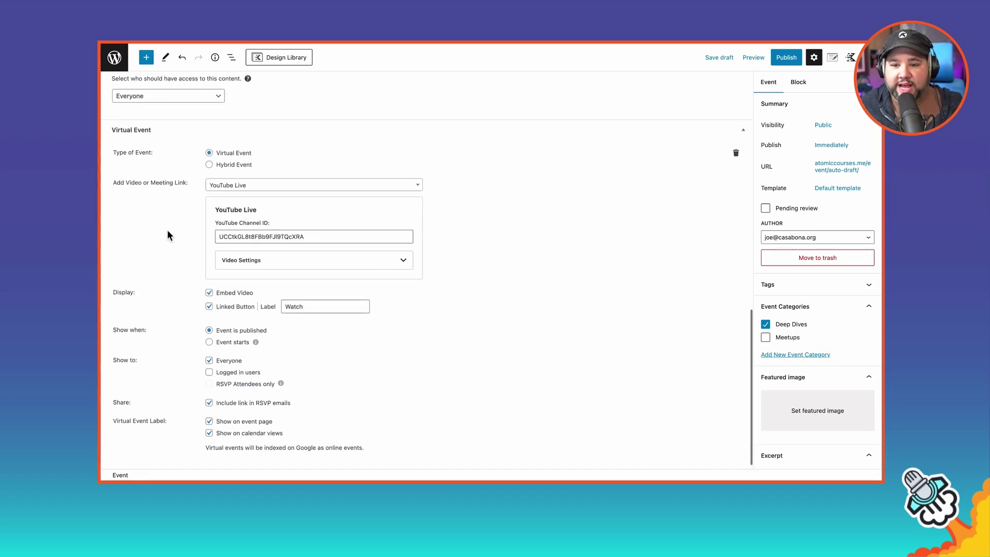
click(208, 293)
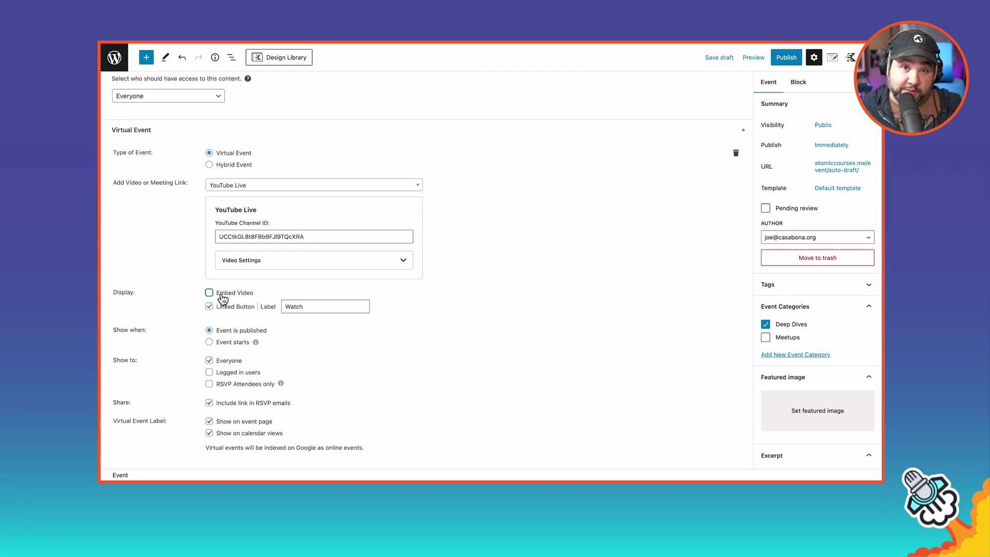
scroll(222, 299, down, 1)
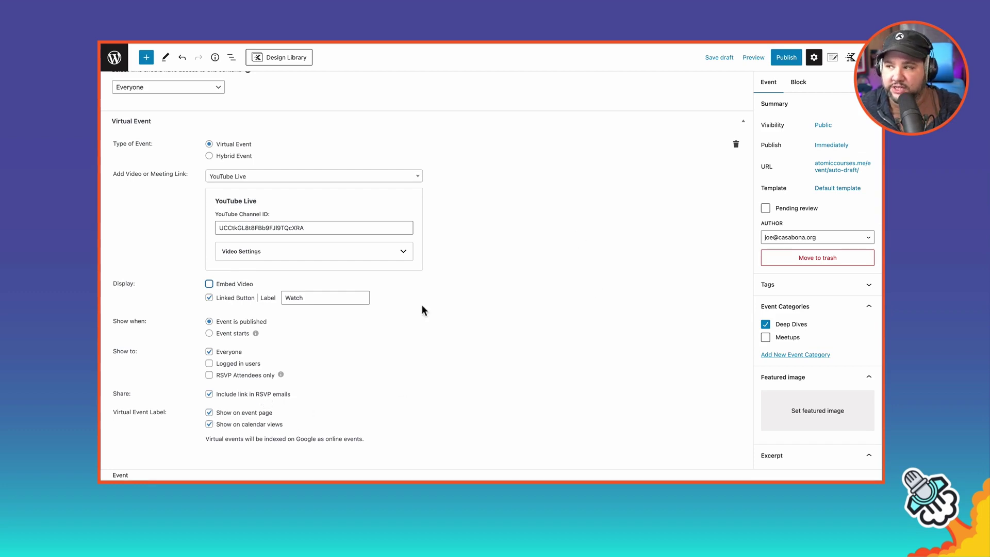
scroll(339, 382, up, 15)
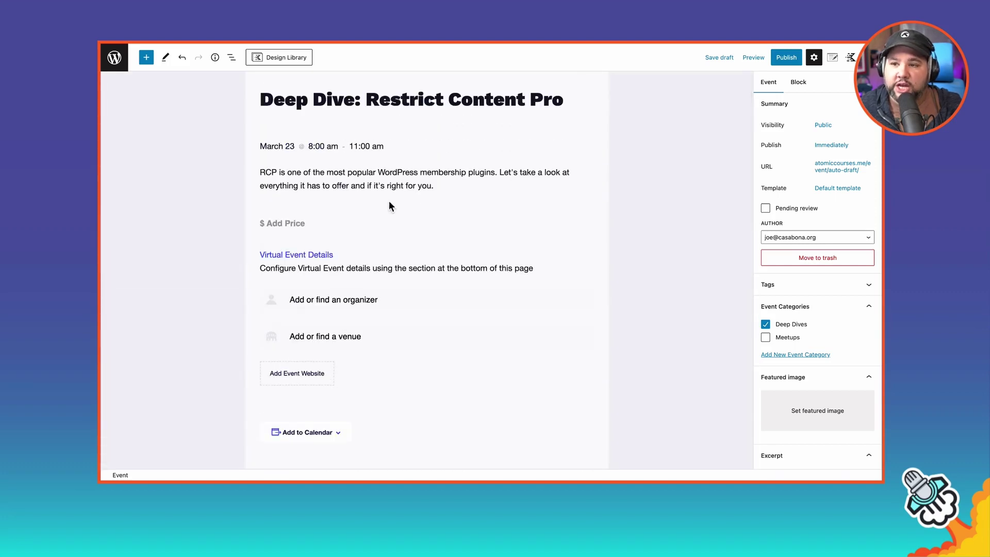
Step: Open the Deep Dive RCP stream's YouTube watch page and select its URL in the address bar
click(442, 186)
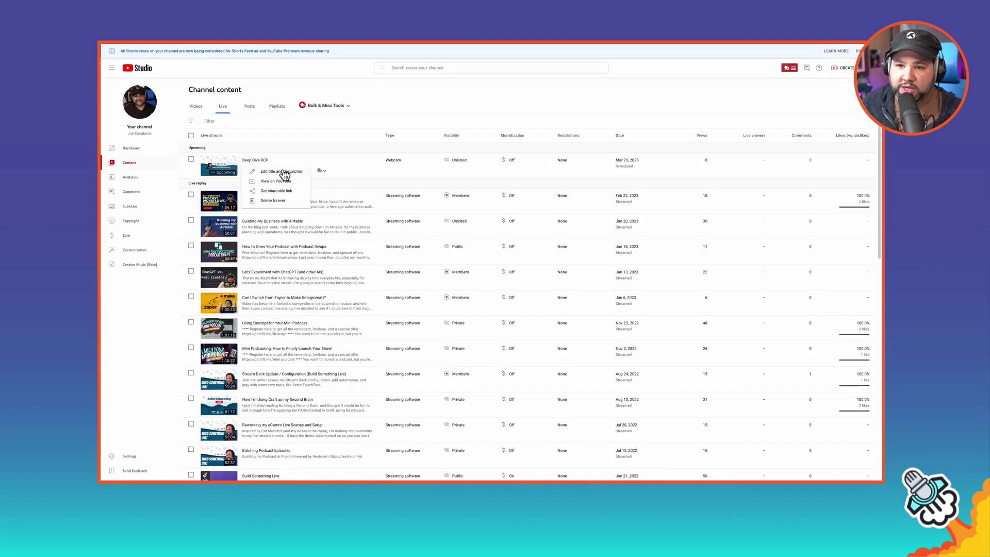
click(299, 150)
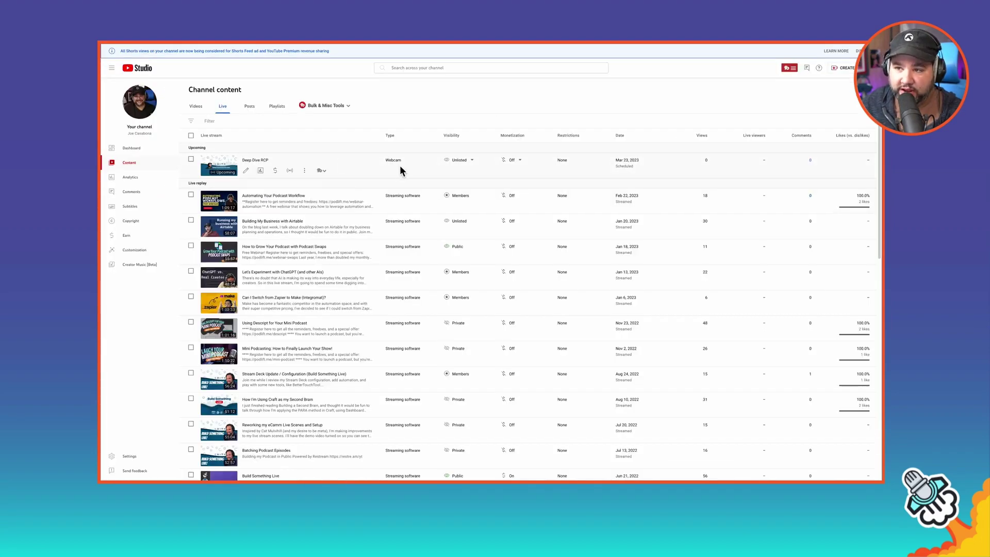
mouse_move(467, 163)
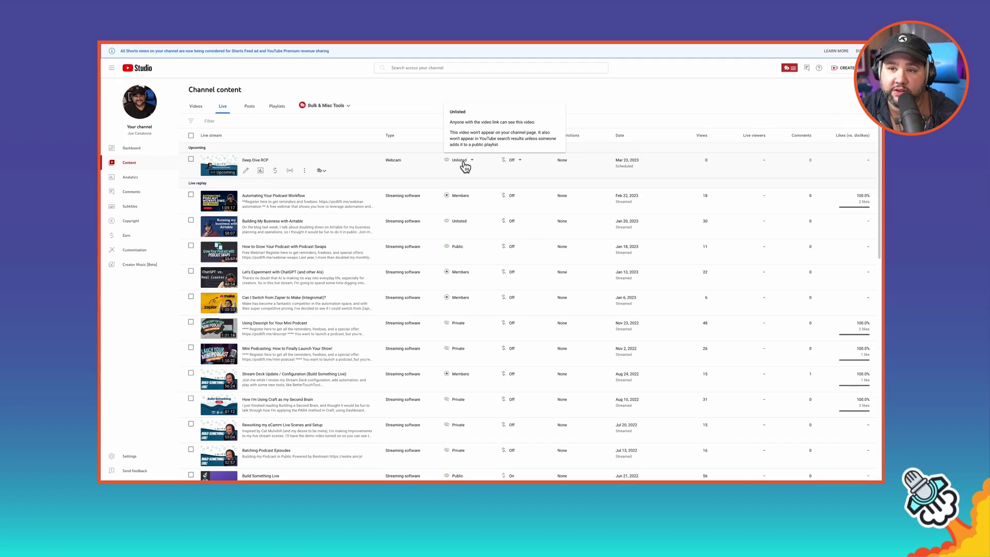
key(ctrl+Tab)
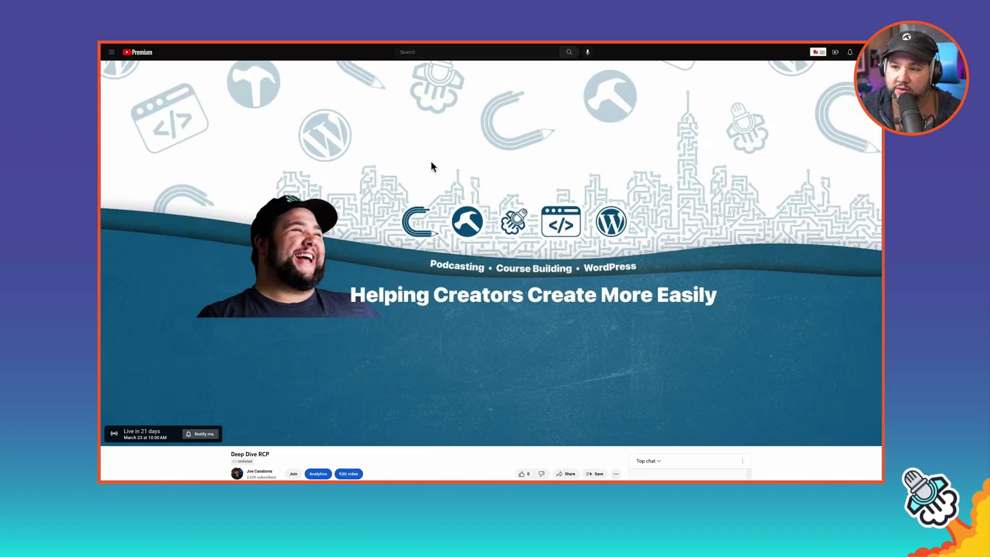
key(ctrl+shift+Tab)
click(304, 172)
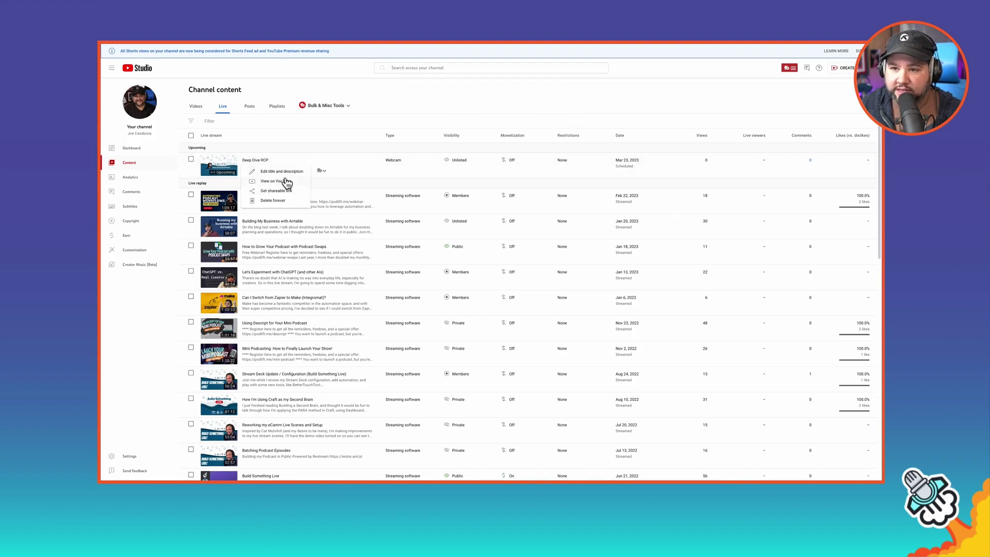
key(ctrl+Tab)
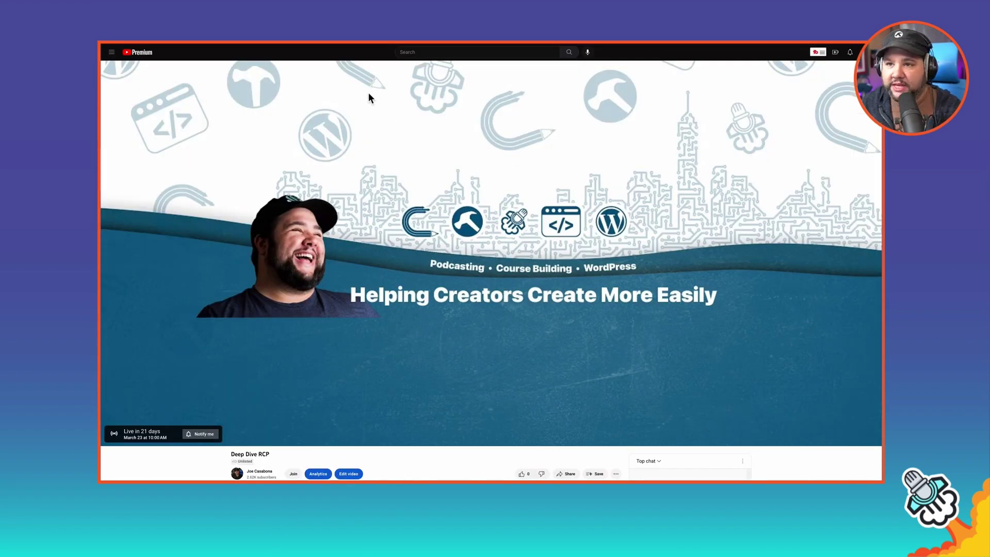
mouse_move(281, 45)
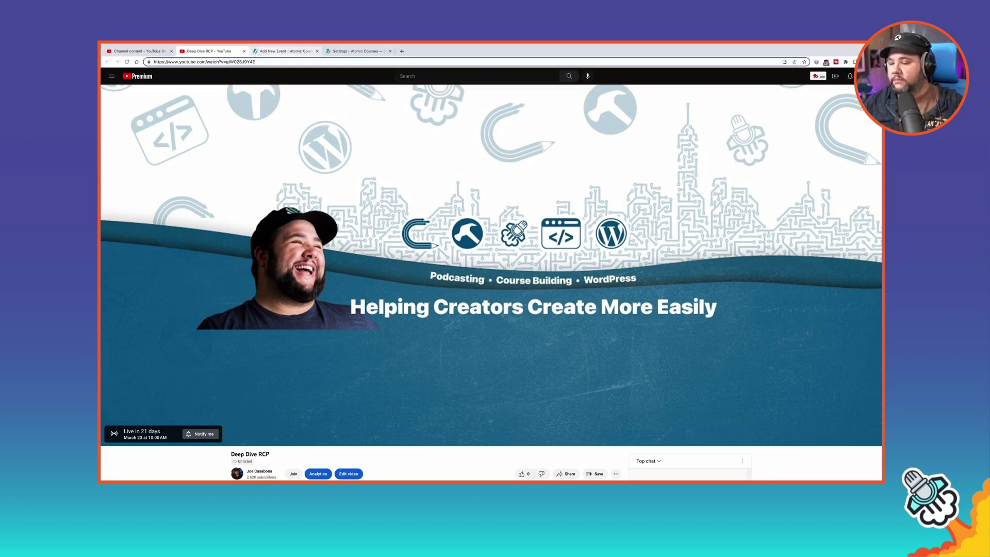
click(250, 62)
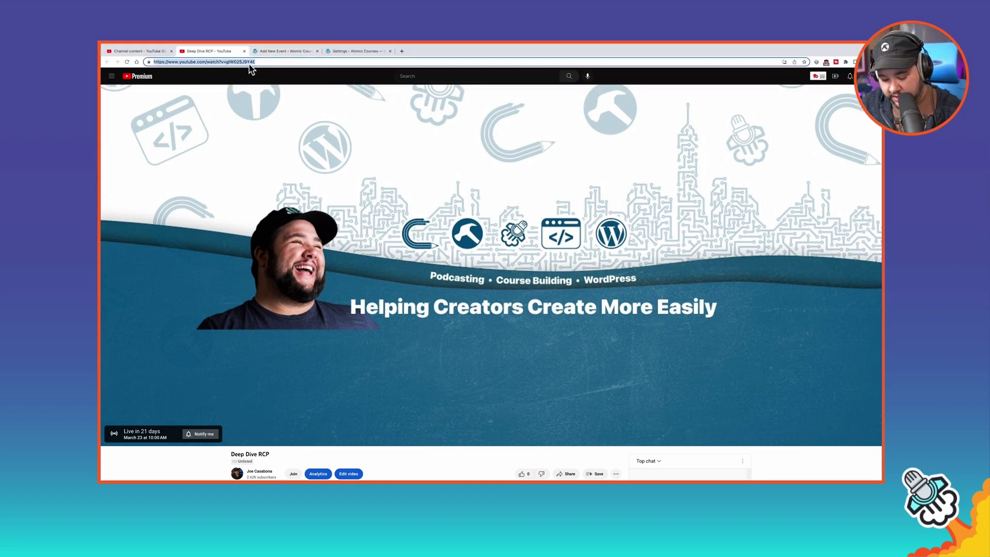
Step: Paste the Deep Dive RCP stream URL on a new line below the intro paragraph
key(ctrl+Tab)
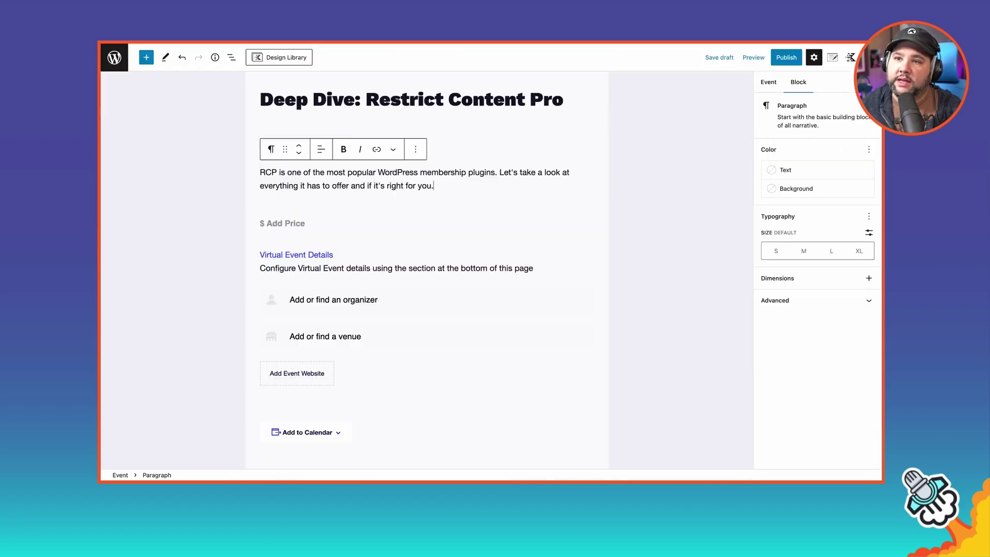
key(Return)
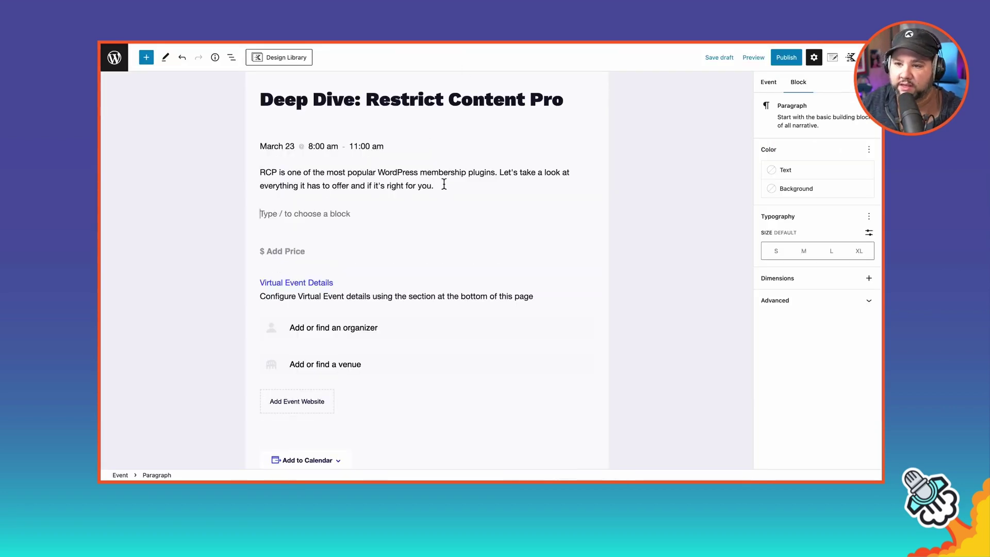
key(super+v)
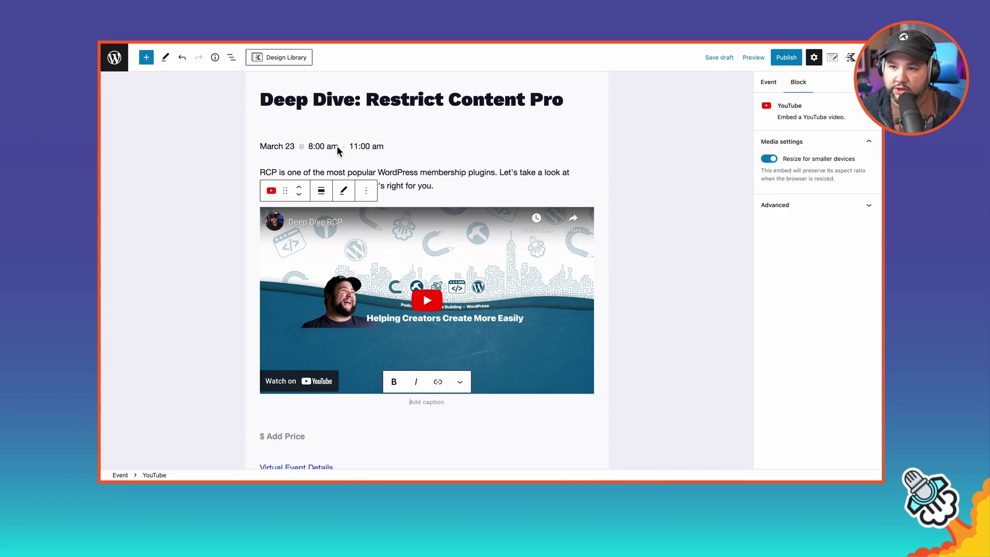
Step: Review the event draft and deselect the blocks so the event settings show
click(418, 186)
scroll(421, 266, down, 1)
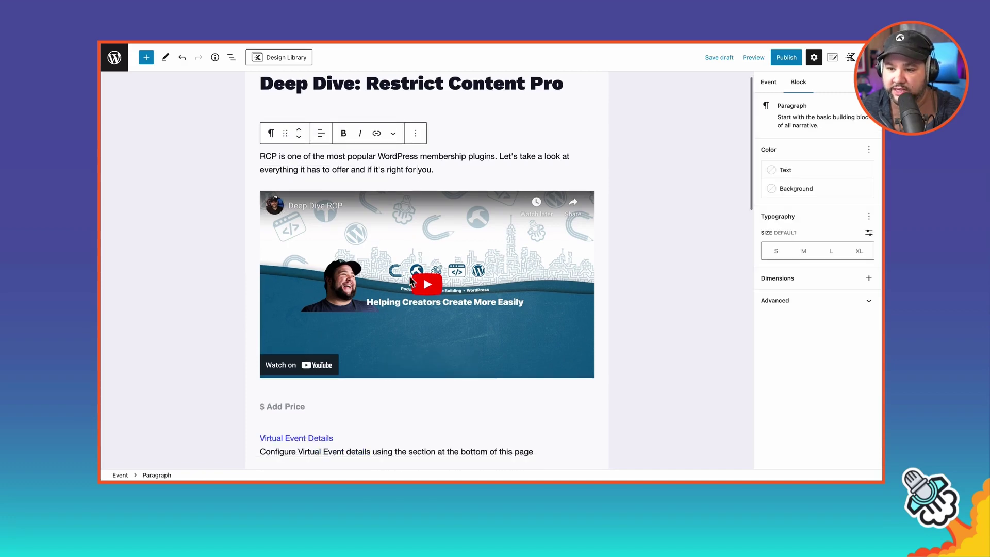
scroll(475, 286, down, 4)
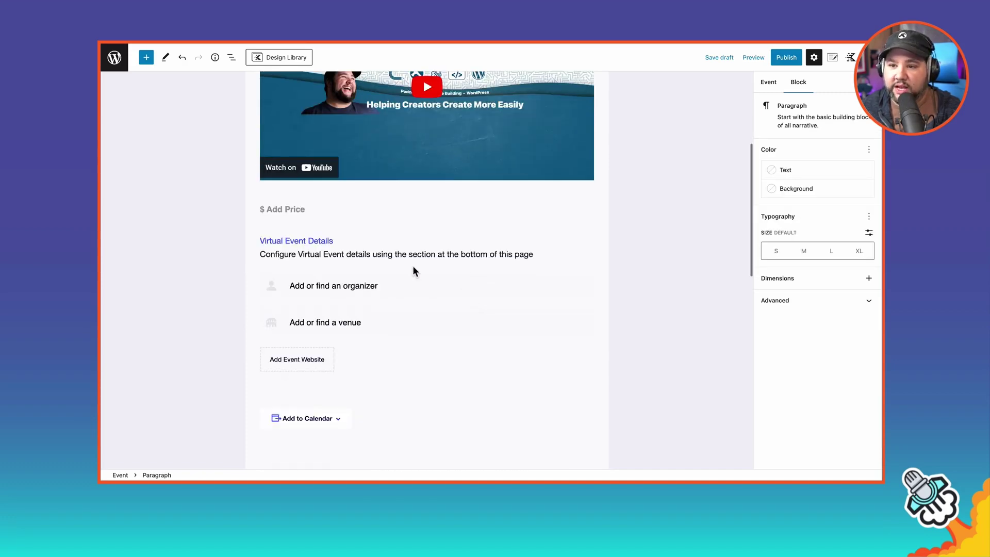
scroll(419, 292, down, 6)
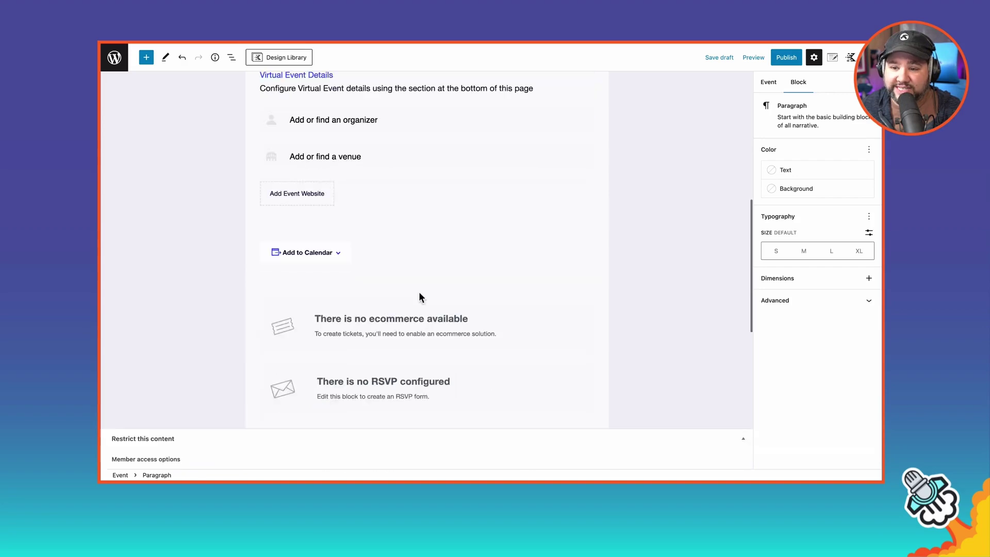
scroll(419, 293, down, 3)
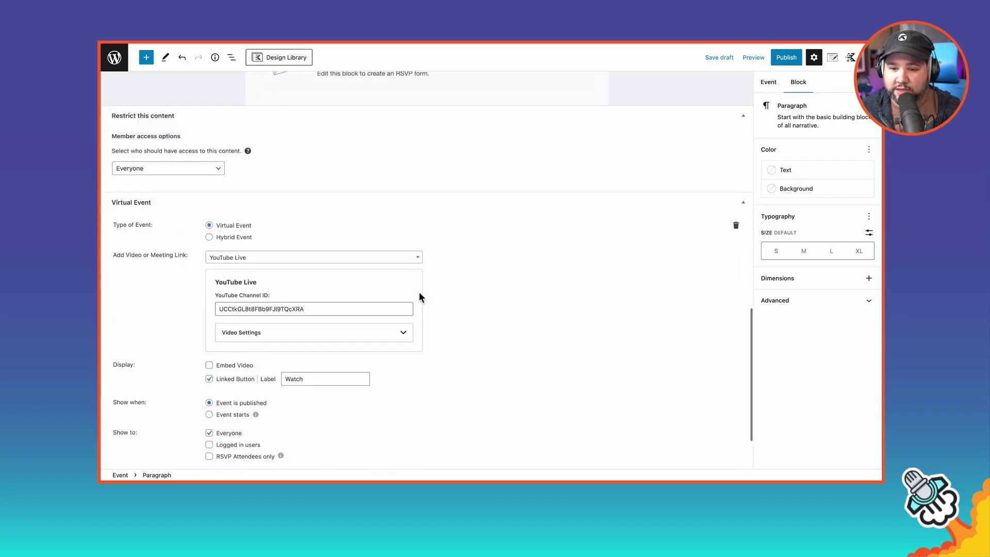
scroll(418, 297, up, 10)
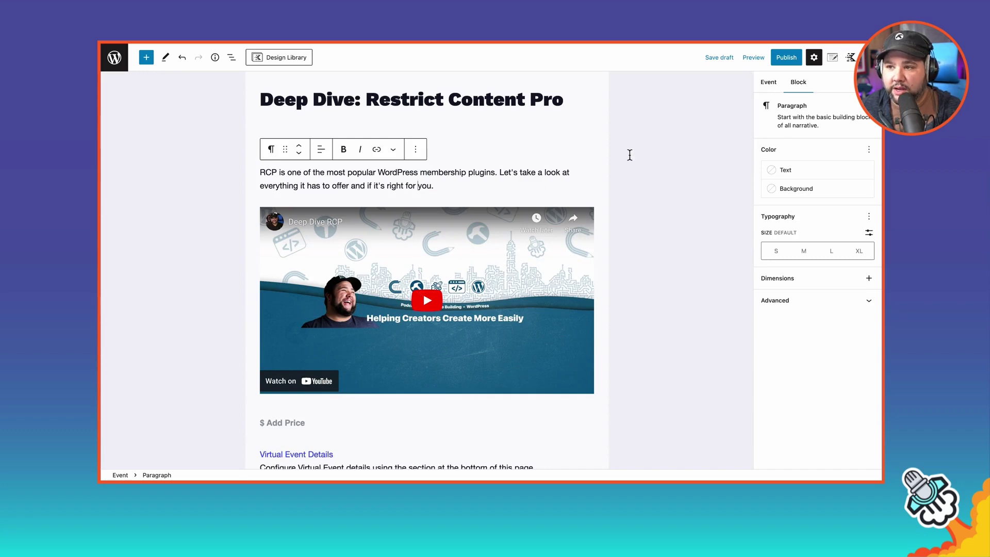
click(637, 154)
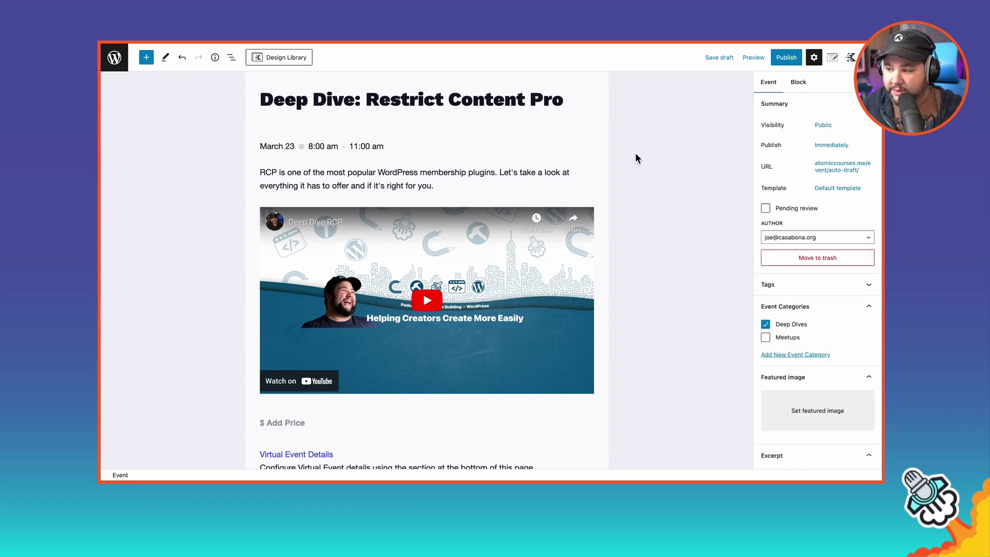
Step: Publish the Deep Dive: Restrict Content Pro event and open its public page
click(786, 57)
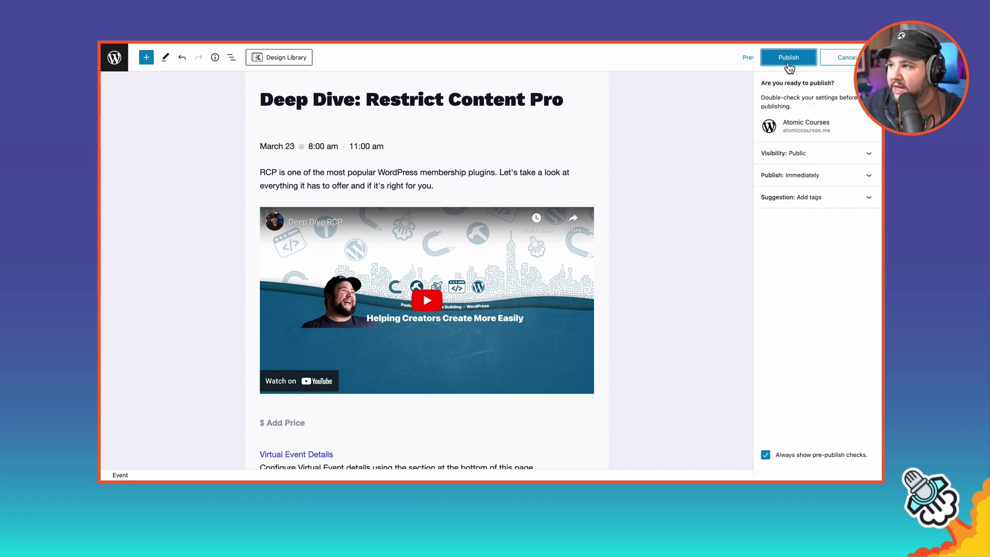
click(784, 58)
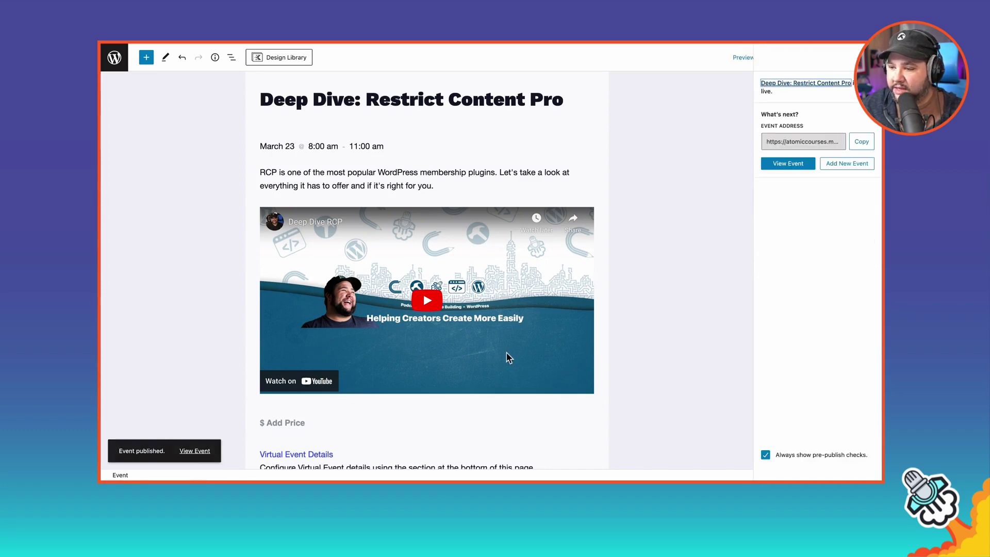
click(195, 452)
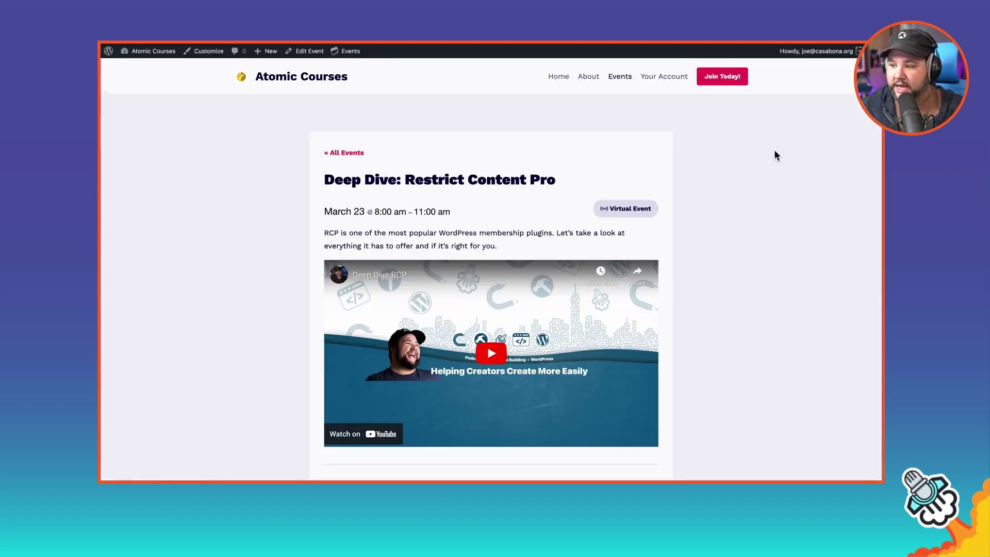
Step: Scroll through the event page to check the March 23 time and embedded video
scroll(265, 194, down, 3)
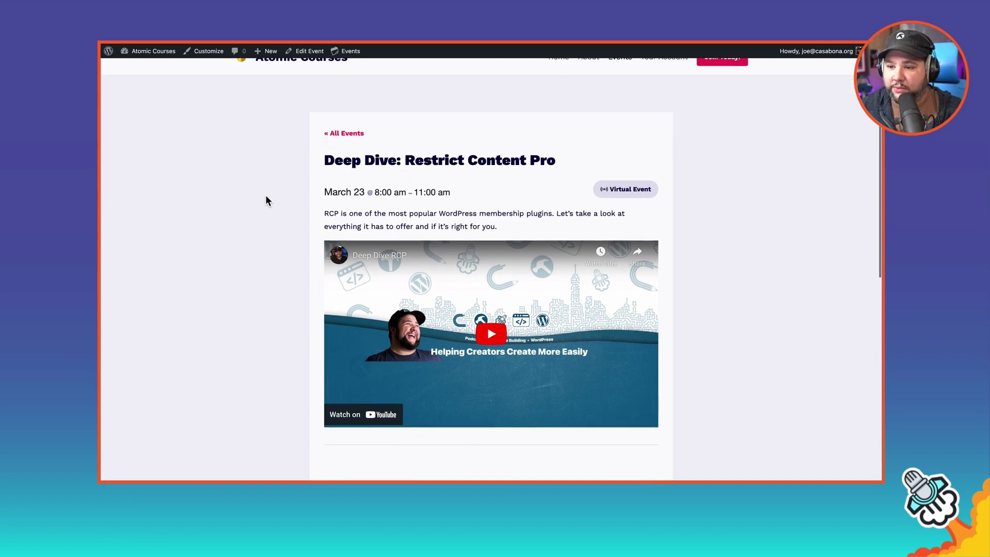
scroll(273, 221, down, 2)
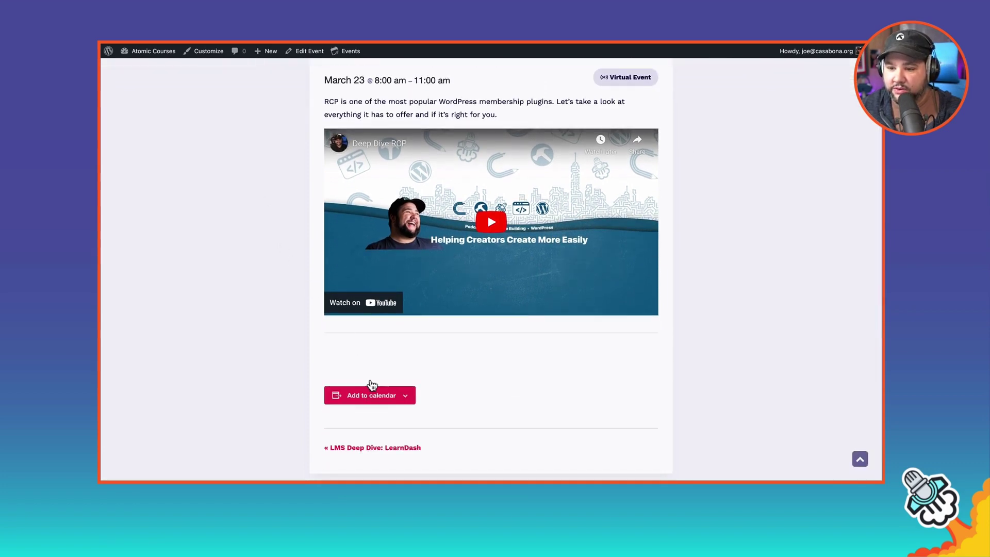
scroll(356, 346, down, 1)
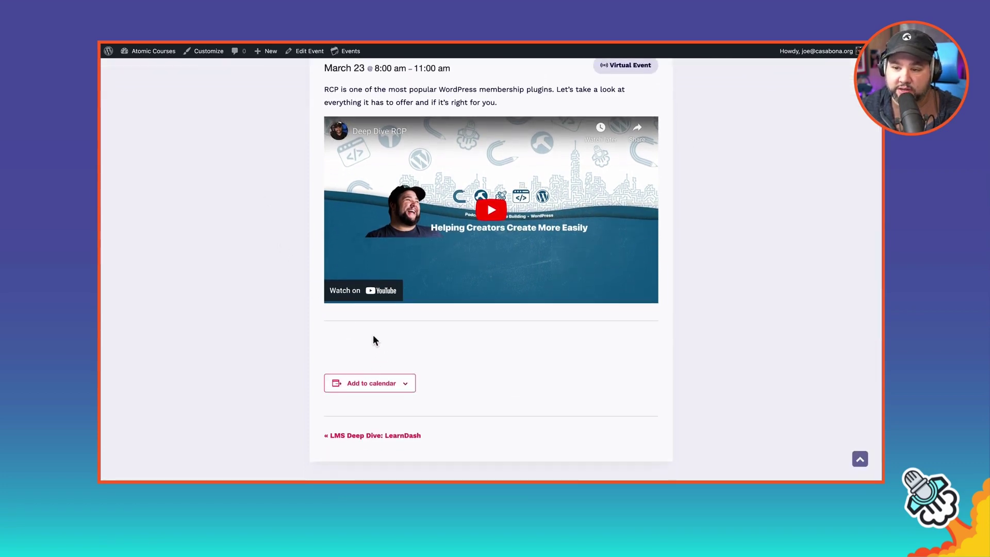
scroll(372, 340, up, 3)
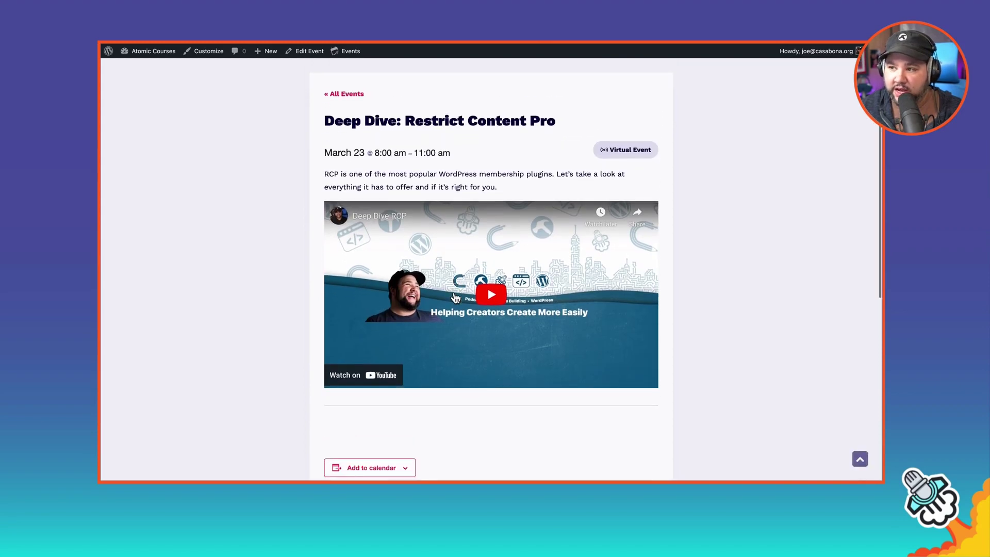
scroll(456, 298, up, 2)
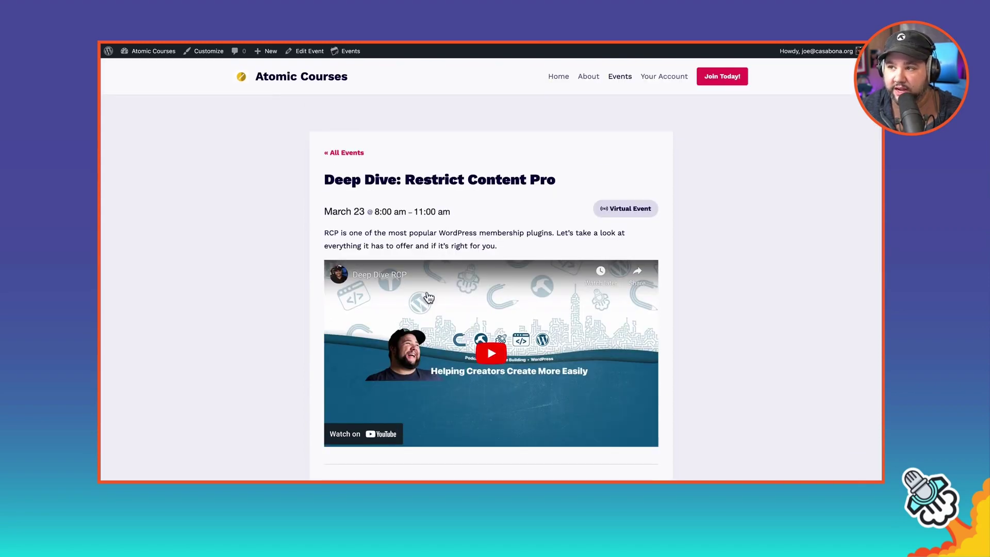
scroll(412, 306, down, 5)
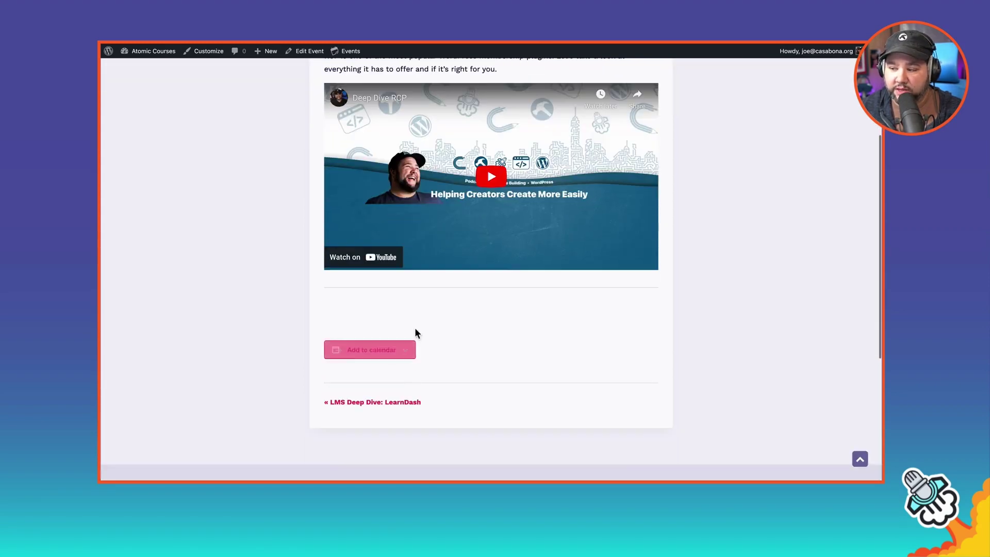
scroll(422, 315, up, 4)
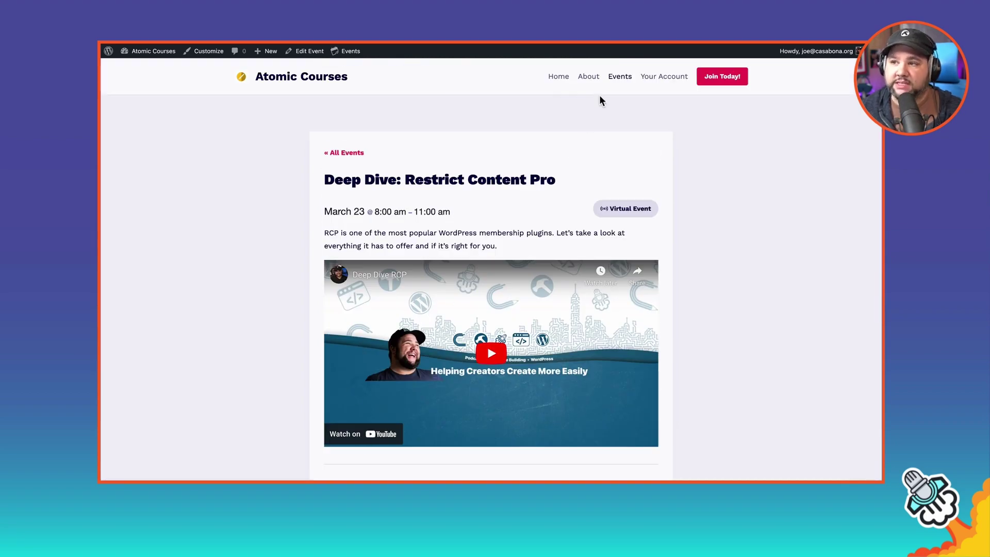
Step: Browse the site's Events listing and close the calendar subscription options
click(616, 84)
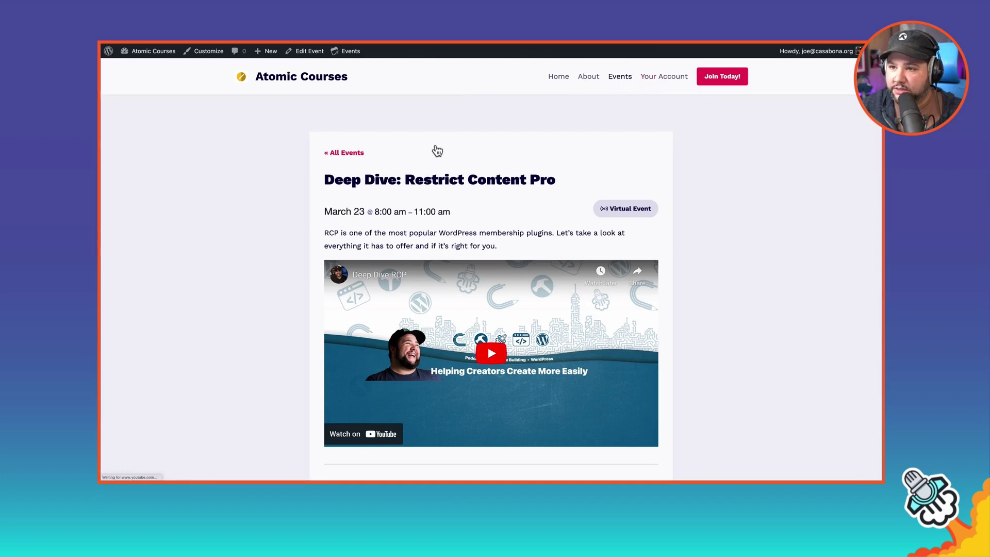
scroll(325, 238, down, 1)
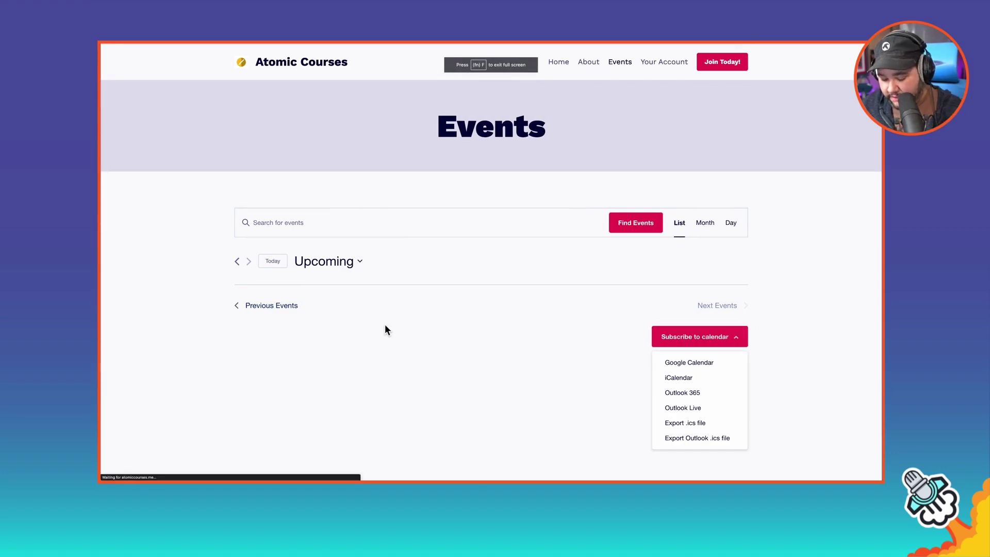
click(385, 324)
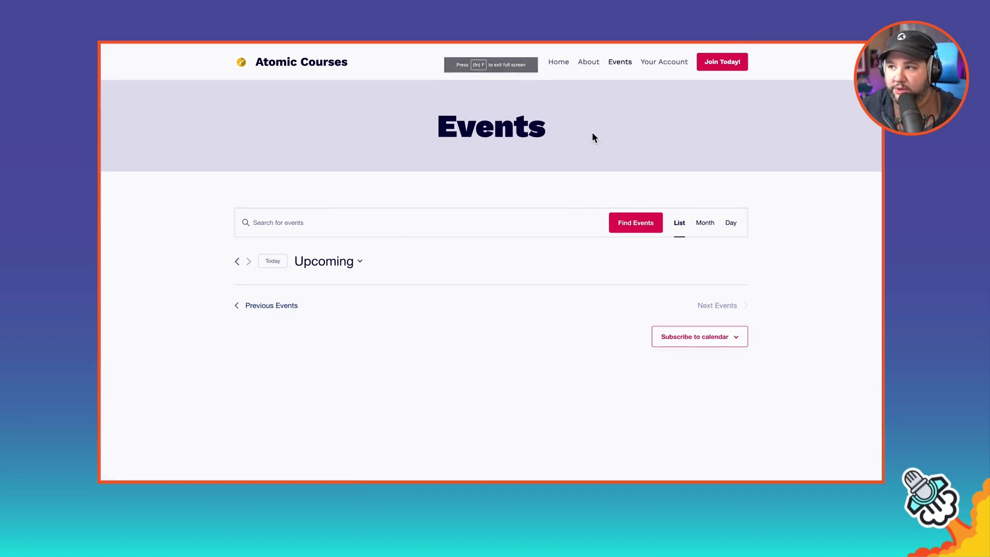
Step: Log in to the member site with the member's email address and password
click(661, 65)
click(298, 247)
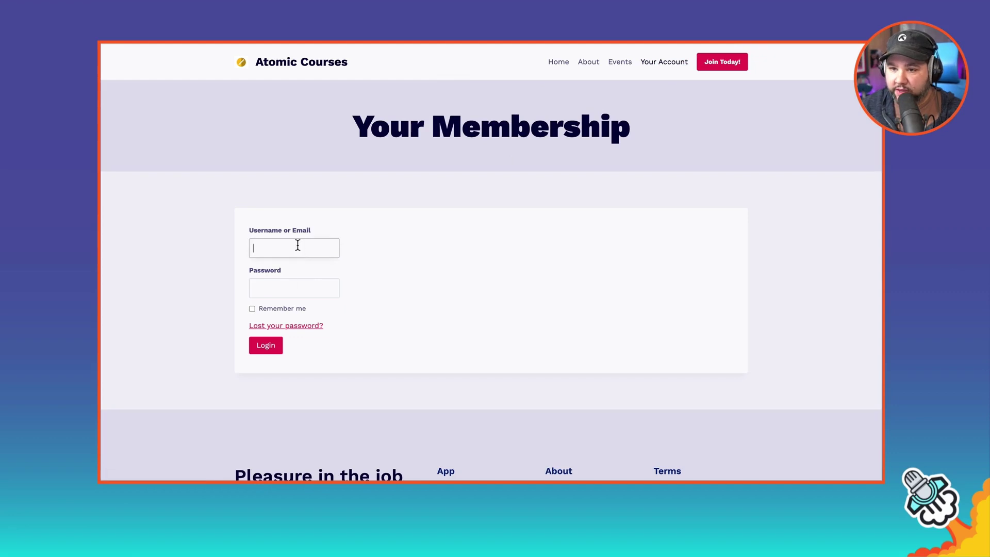
key(Tab)
click(621, 78)
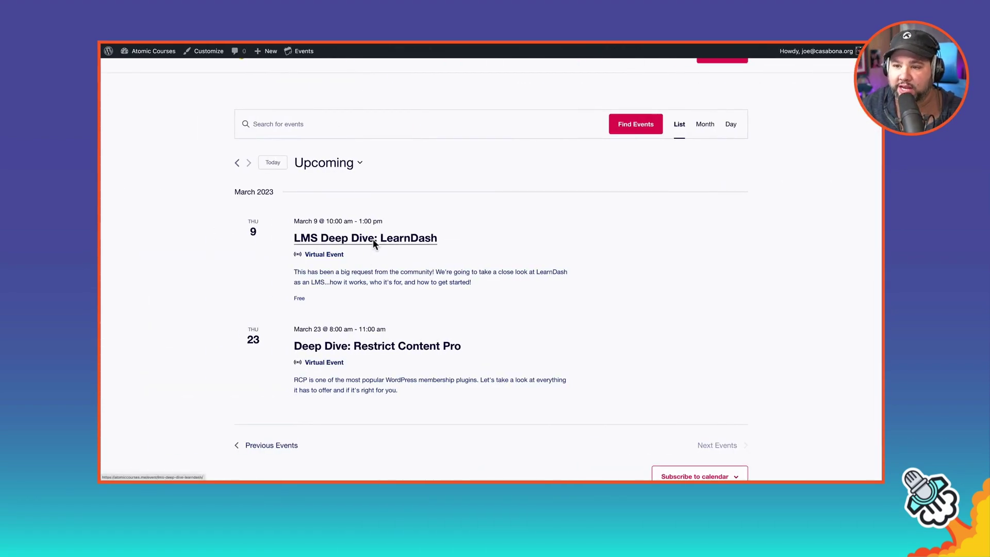
Step: Open the LMS Deep Dive: LearnDash event page and switch it to the editor
click(373, 239)
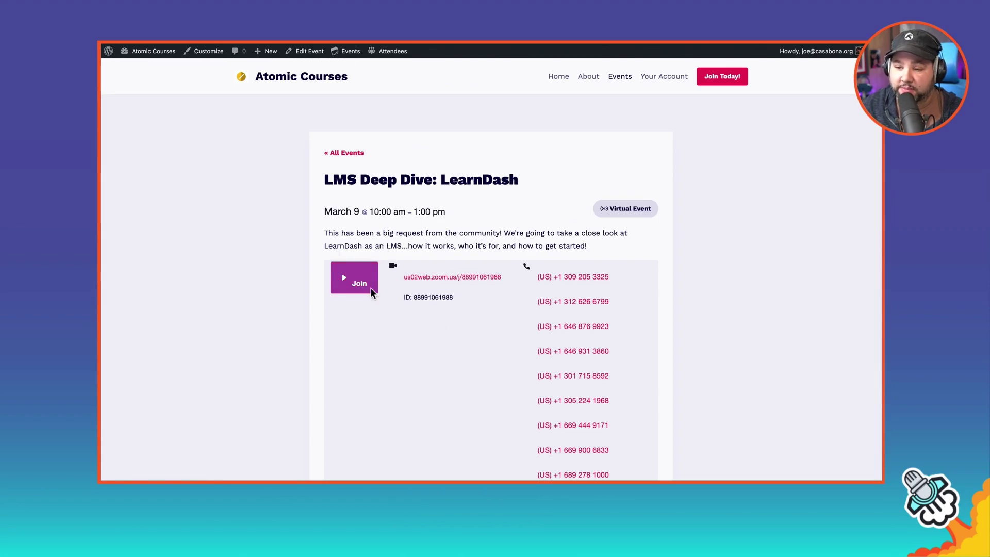
scroll(436, 326, down, 10)
scroll(436, 325, up, 8)
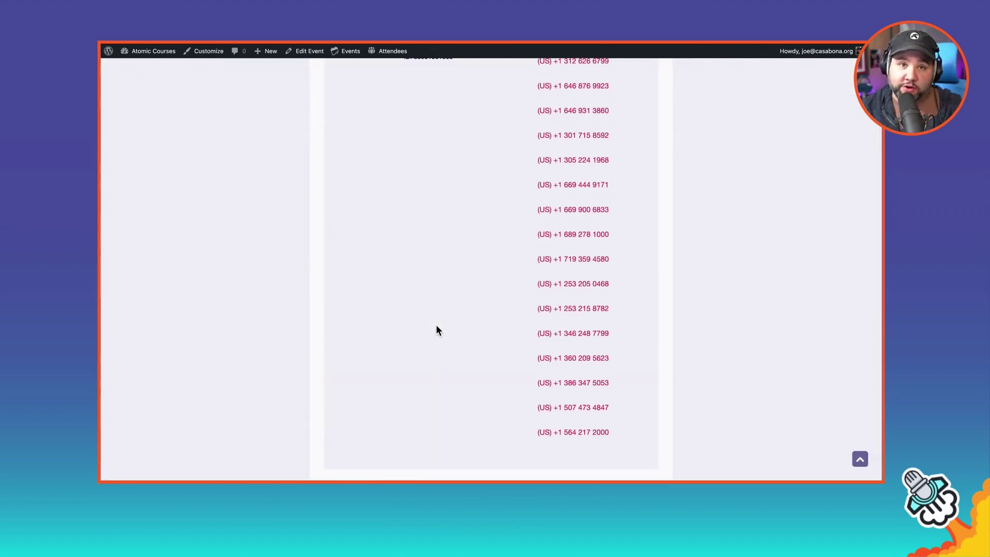
scroll(421, 309, up, 5)
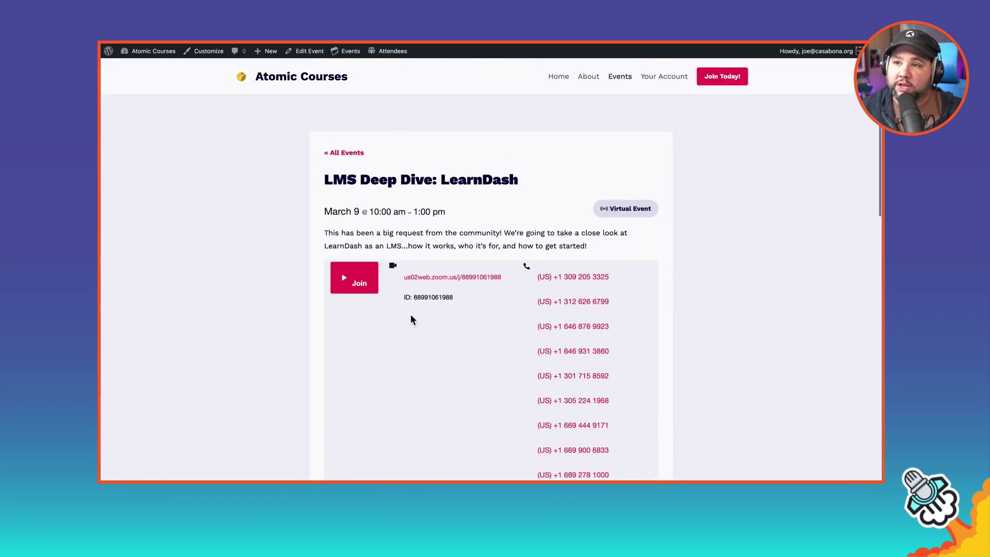
click(315, 52)
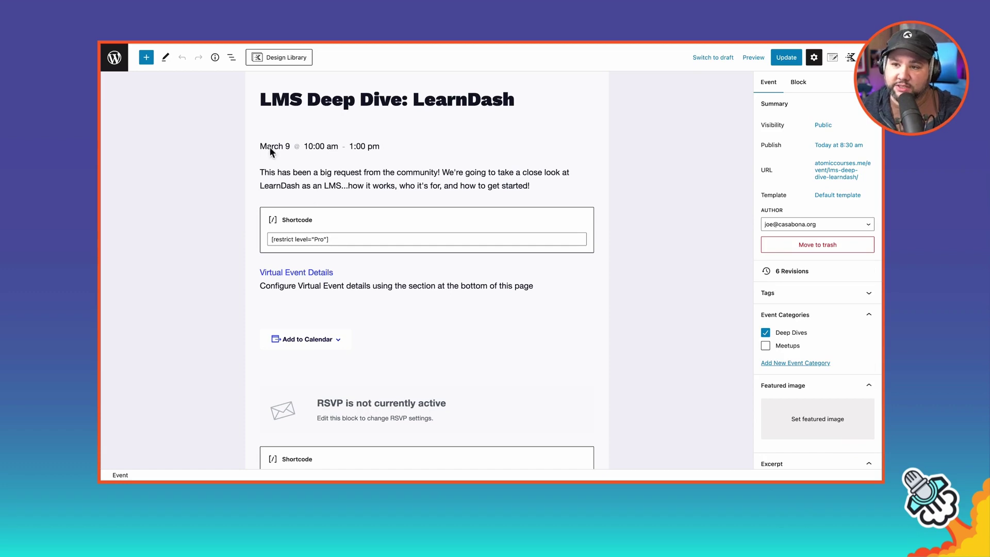
Step: Delete the opening [restrict] shortcode block, then scroll down to the Virtual Event settings
click(357, 221)
key(BackSpace)
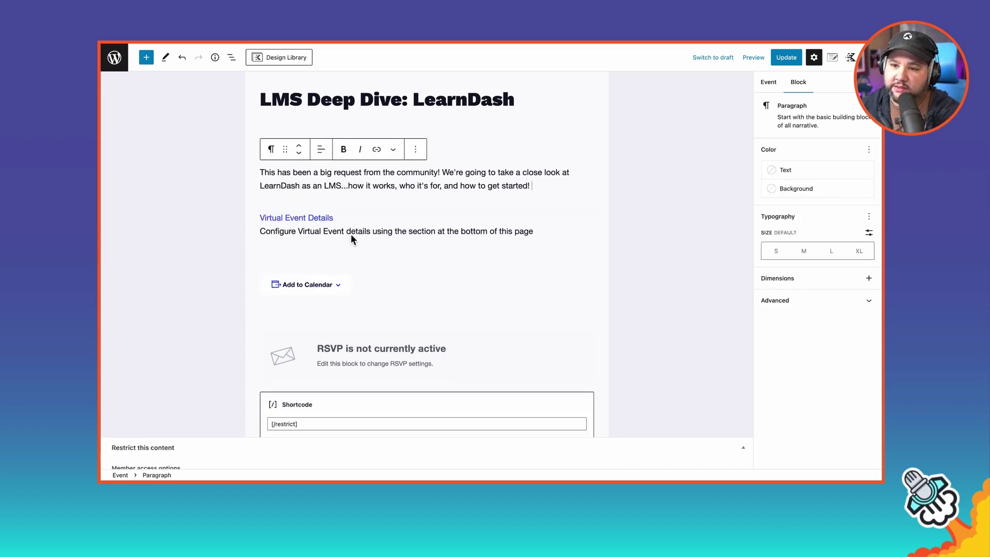
click(358, 395)
click(363, 356)
scroll(368, 242, down, 7)
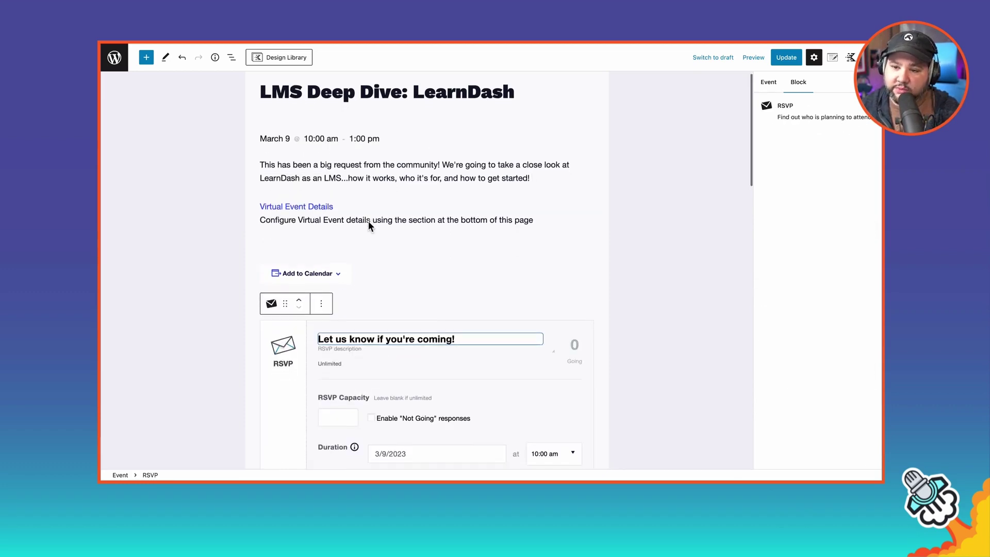
scroll(357, 287, down, 4)
scroll(323, 274, down, 2)
scroll(234, 323, down, 4)
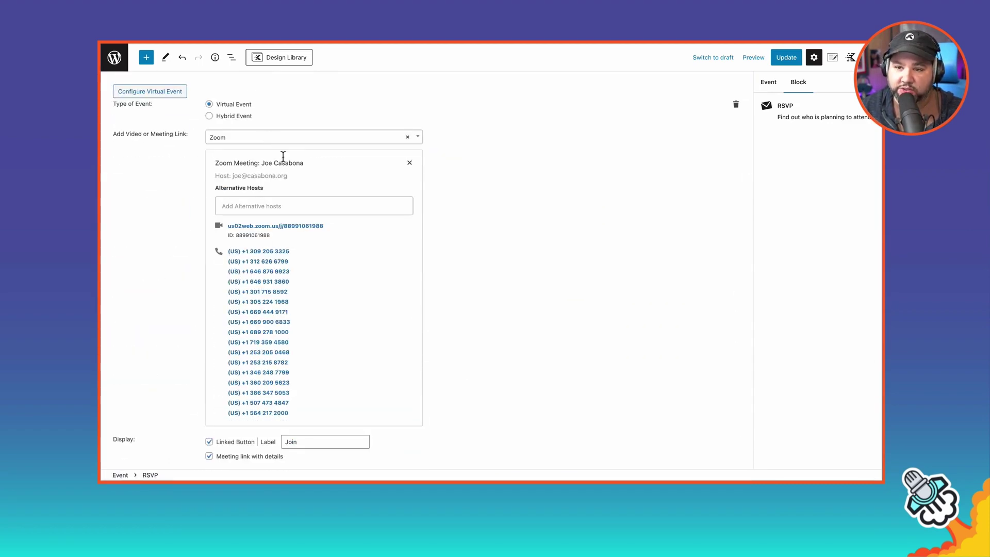
Step: Keep Zoom as the provider and remove the event's existing Zoom meeting
click(292, 136)
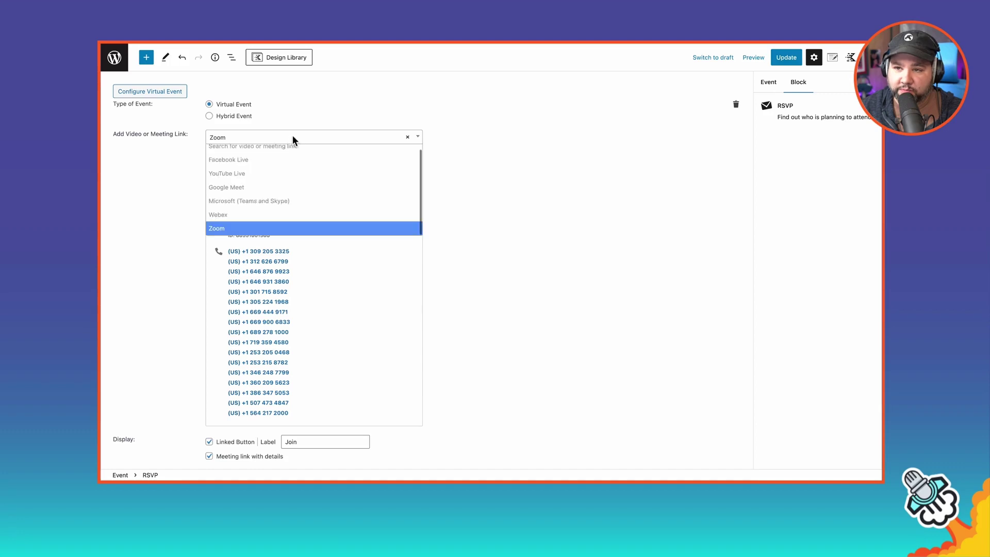
click(394, 231)
click(410, 138)
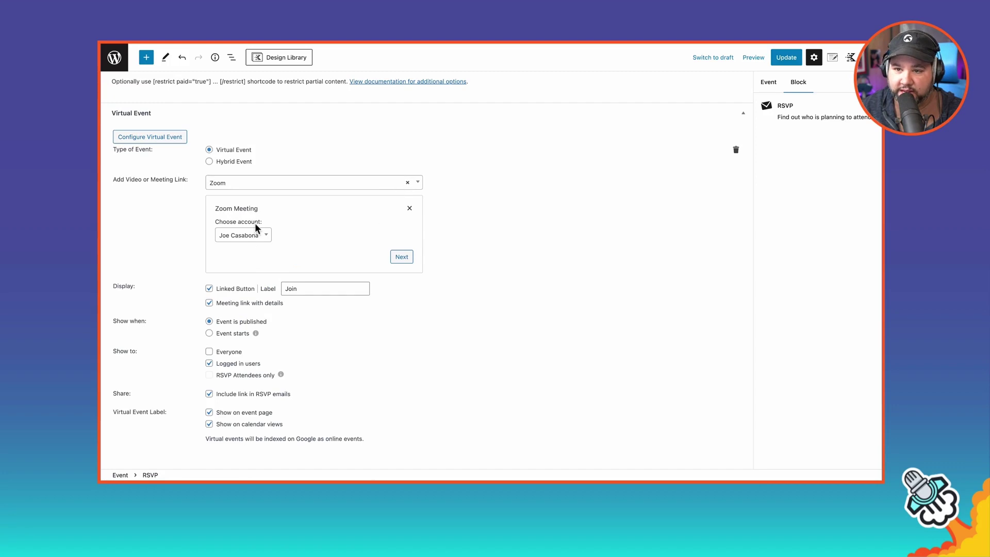
click(252, 188)
click(438, 246)
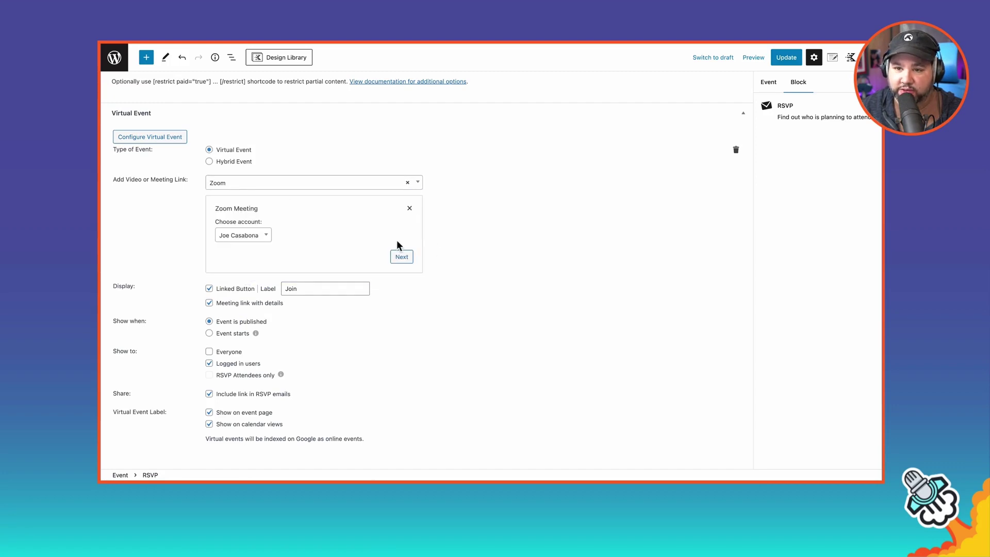
Step: Create a new Zoom meeting on the only Zoom account, keeping the Meeting type
click(248, 237)
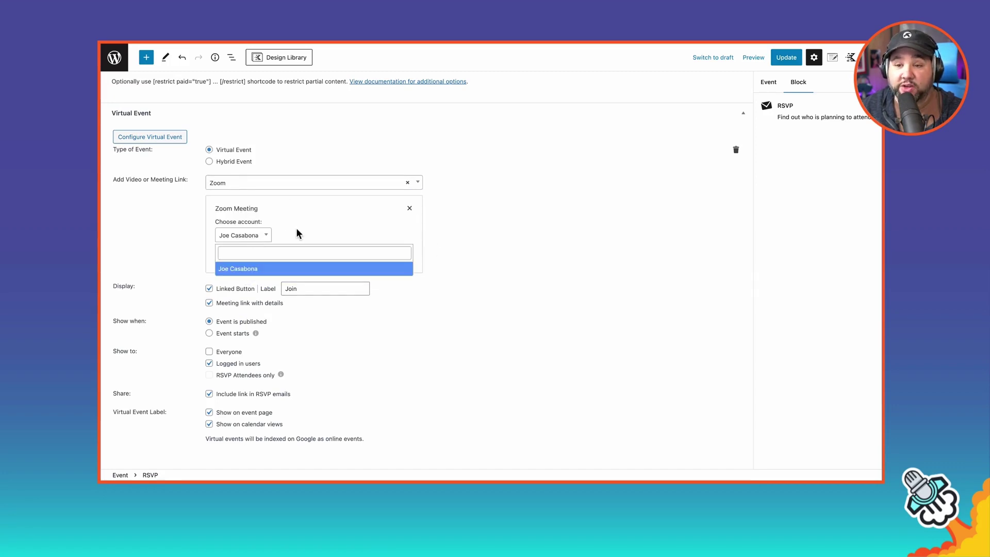
click(305, 213)
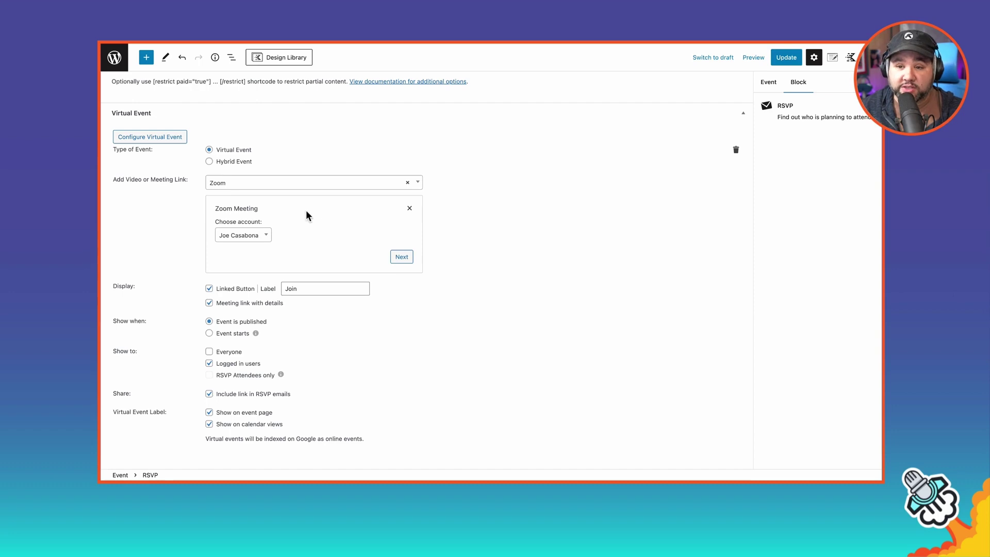
click(402, 258)
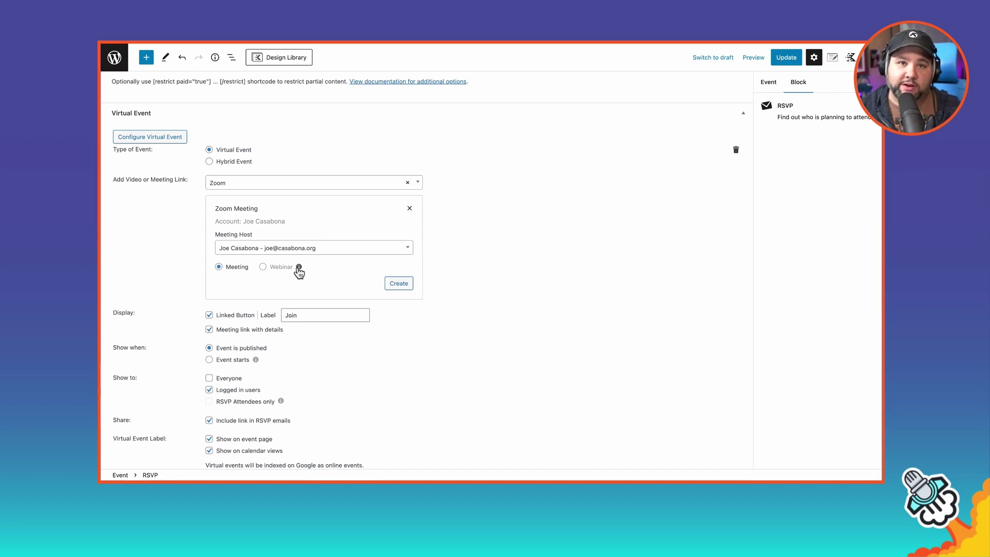
click(383, 283)
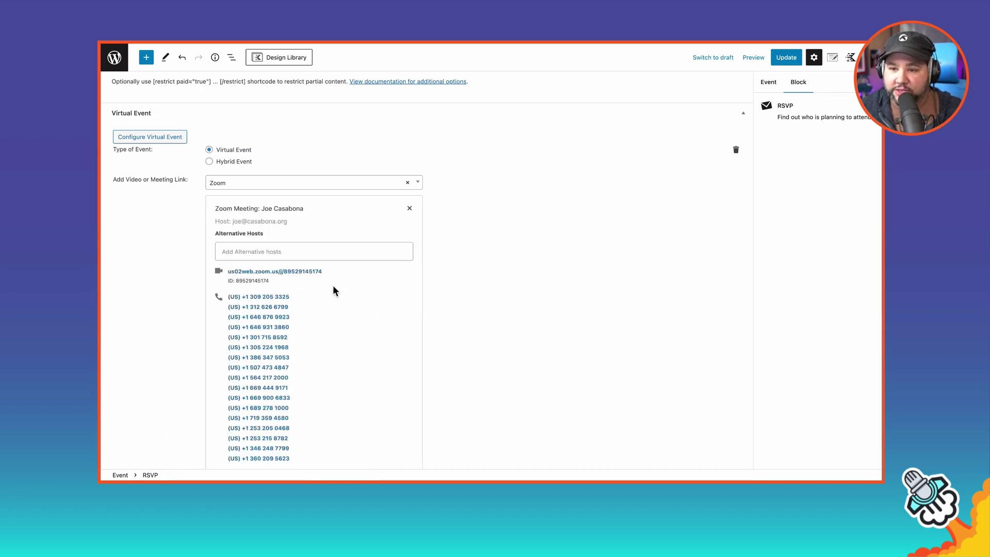
Step: Launch the Zoom app from the launcher and show its Meetings list
key(alt+space)
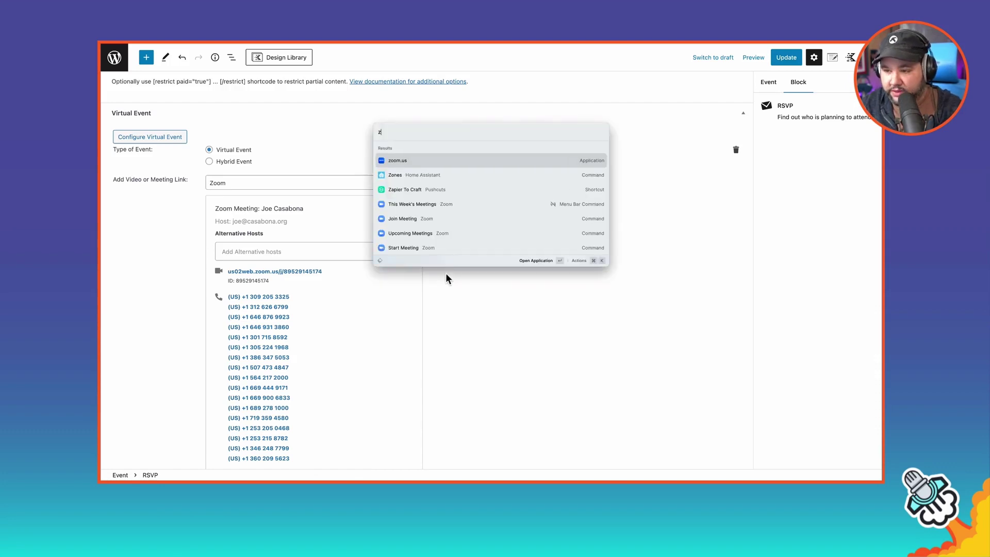
text(zoom)
key(BackSpace)
key(BackSpace)
key(Down)
key(Return)
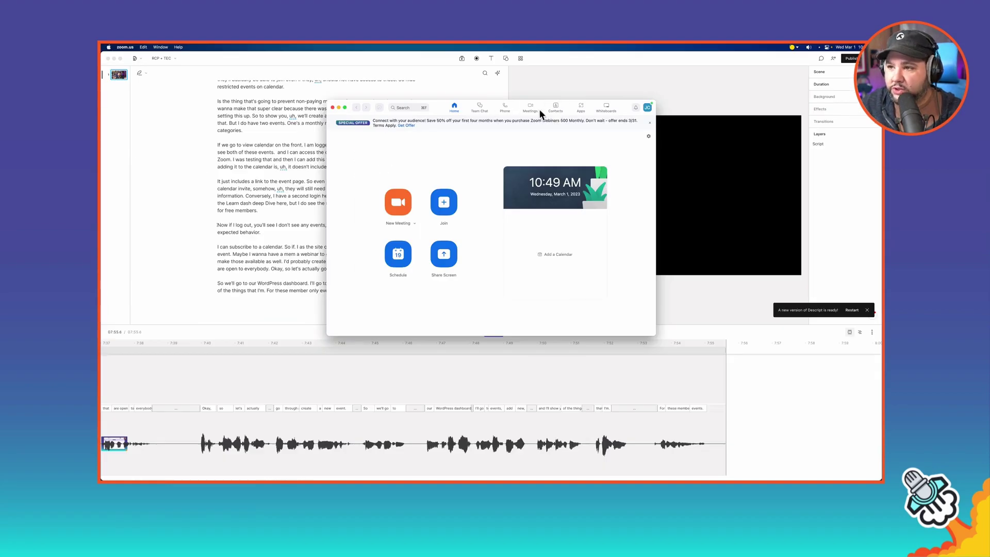
click(531, 108)
Step: Delete a duplicate LMS Deep Dive: LearnDash meeting and confirm the deletion
scroll(417, 239, down, 2)
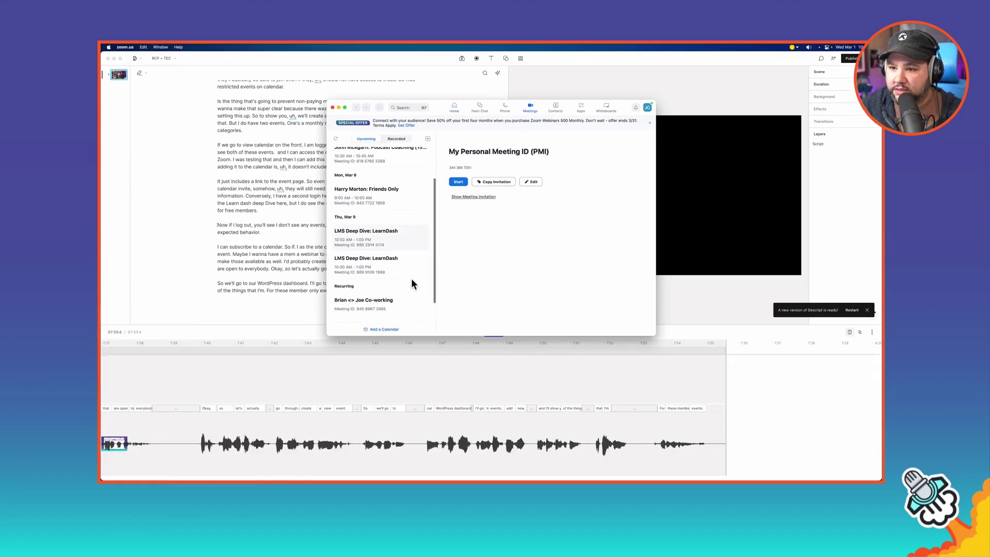
click(376, 239)
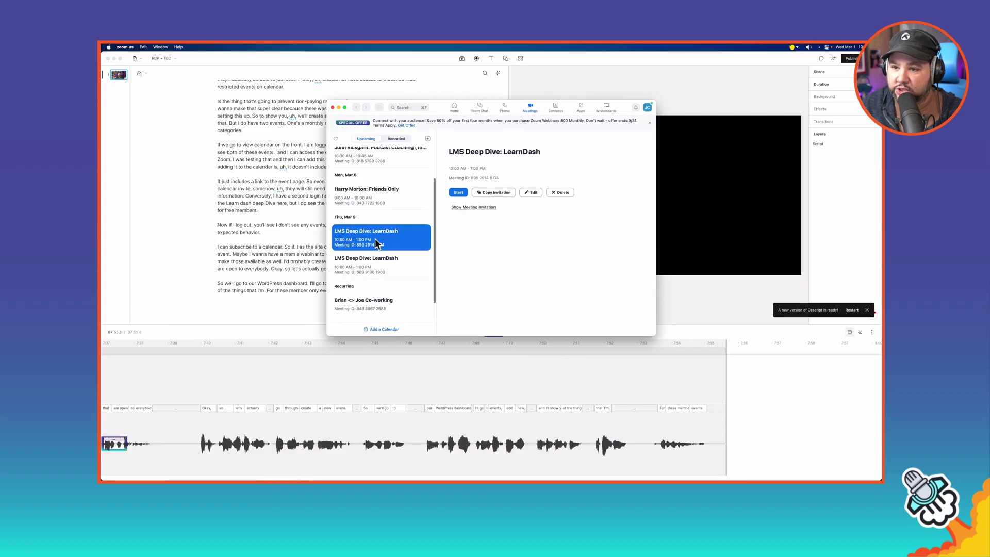
scroll(376, 267, down, 1)
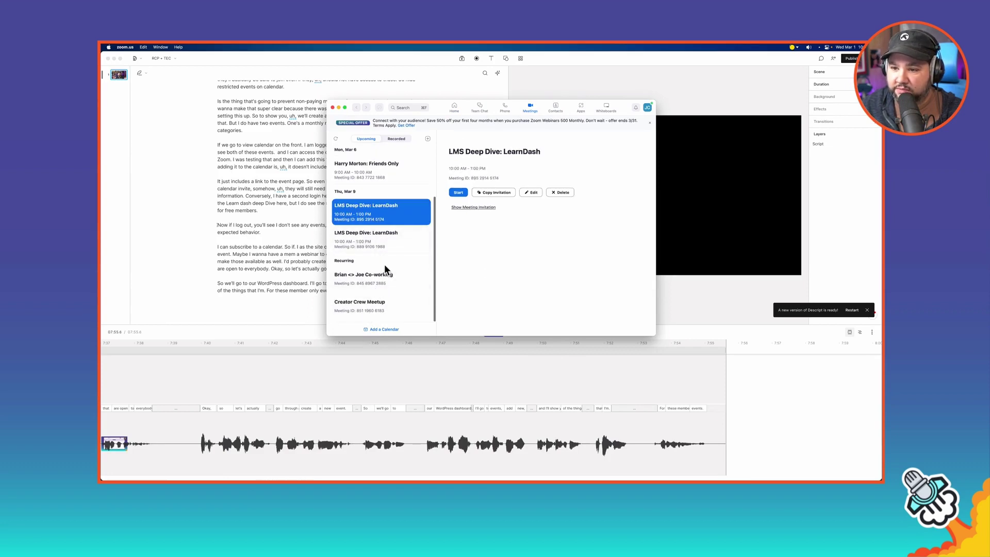
click(556, 192)
click(561, 229)
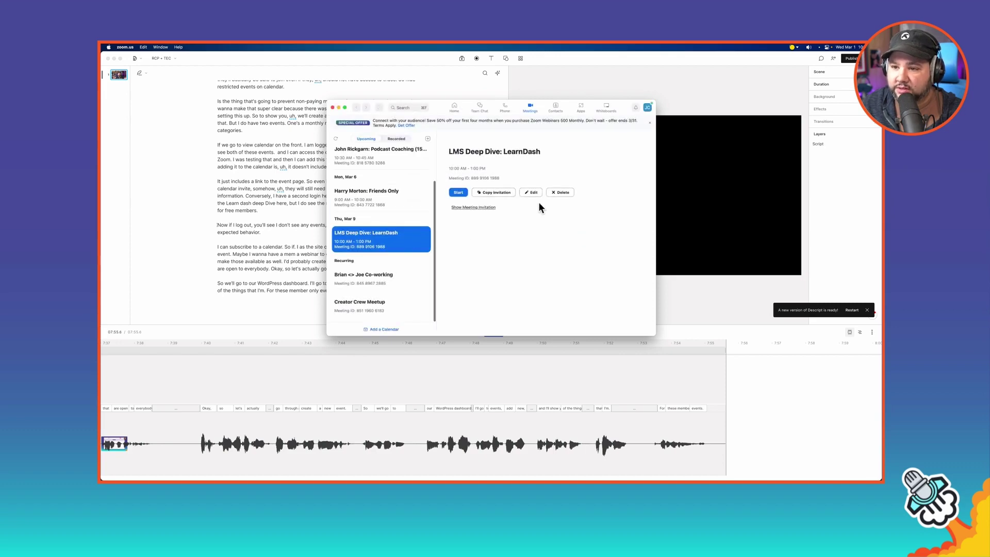
click(562, 192)
click(554, 229)
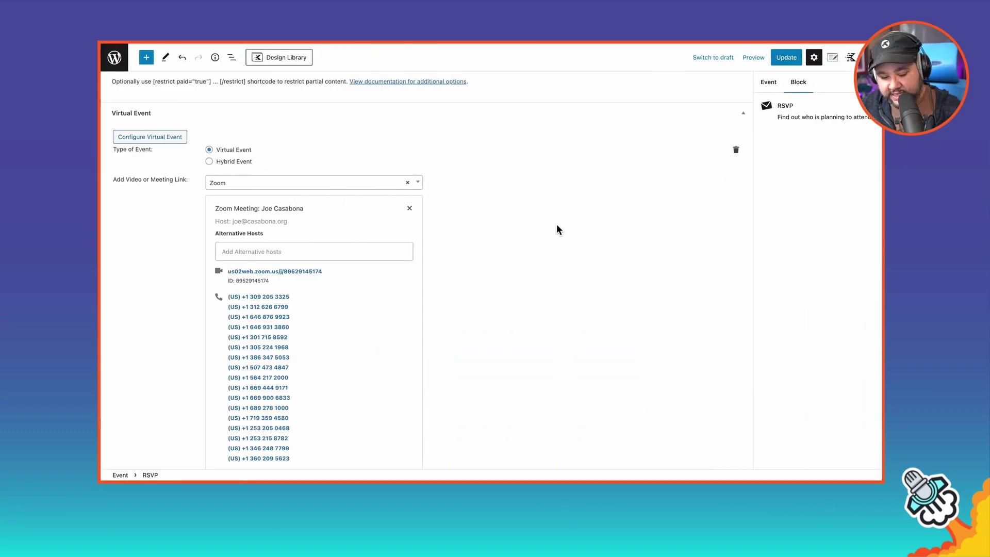